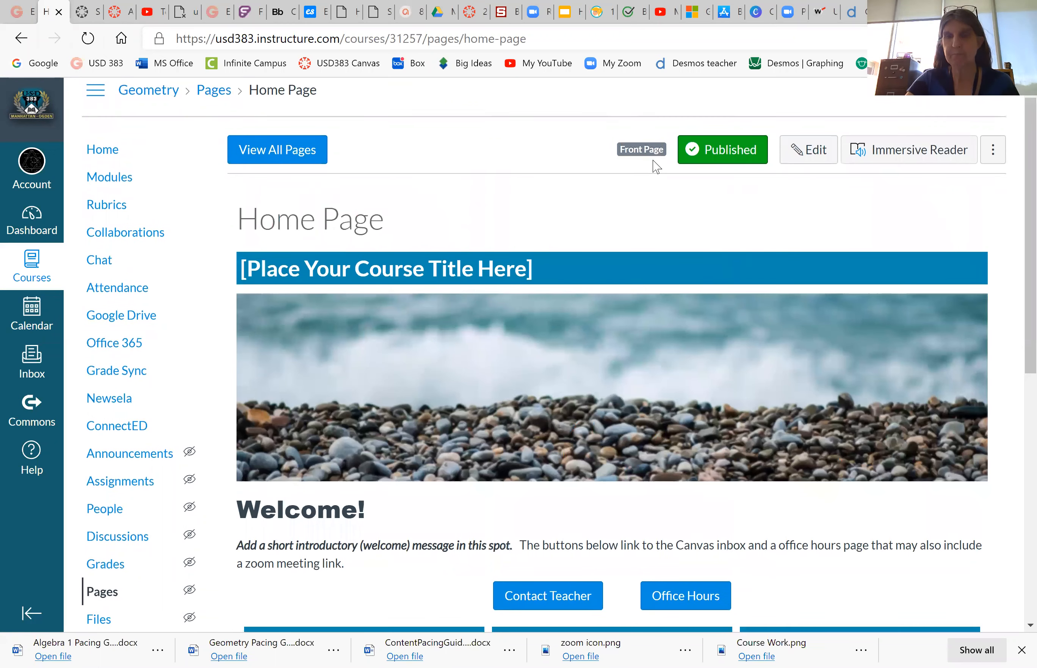
# Put the Home Page into edit mode and open the image settings of the Course Syllabus icon.
pyautogui.click(799, 149)
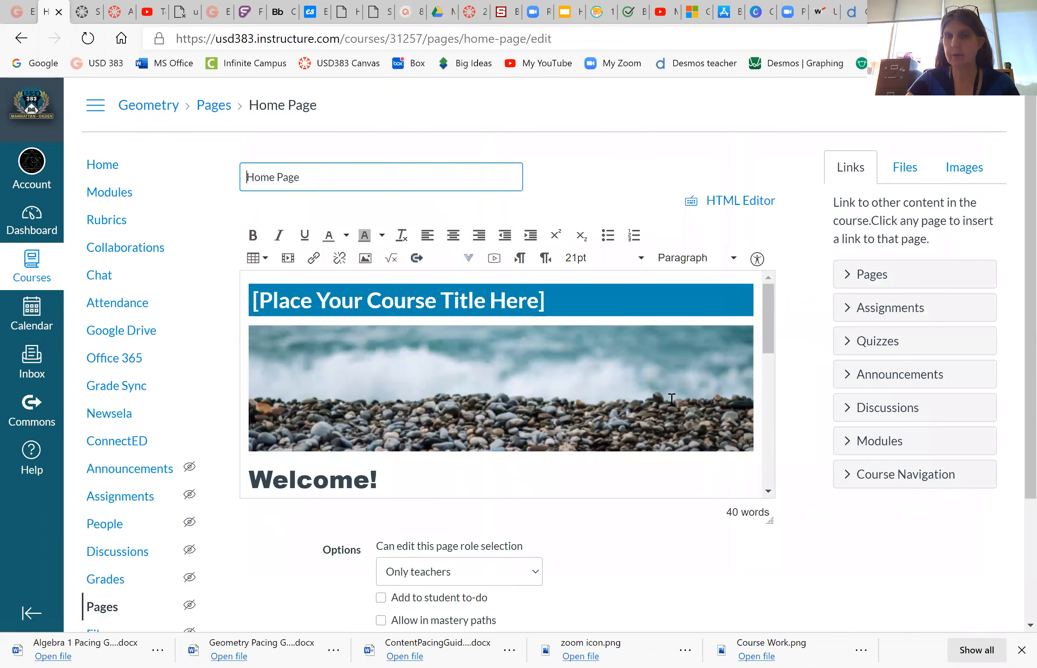
pyautogui.scroll(-3, 672, 400)
pyautogui.scroll(-6, 672, 400)
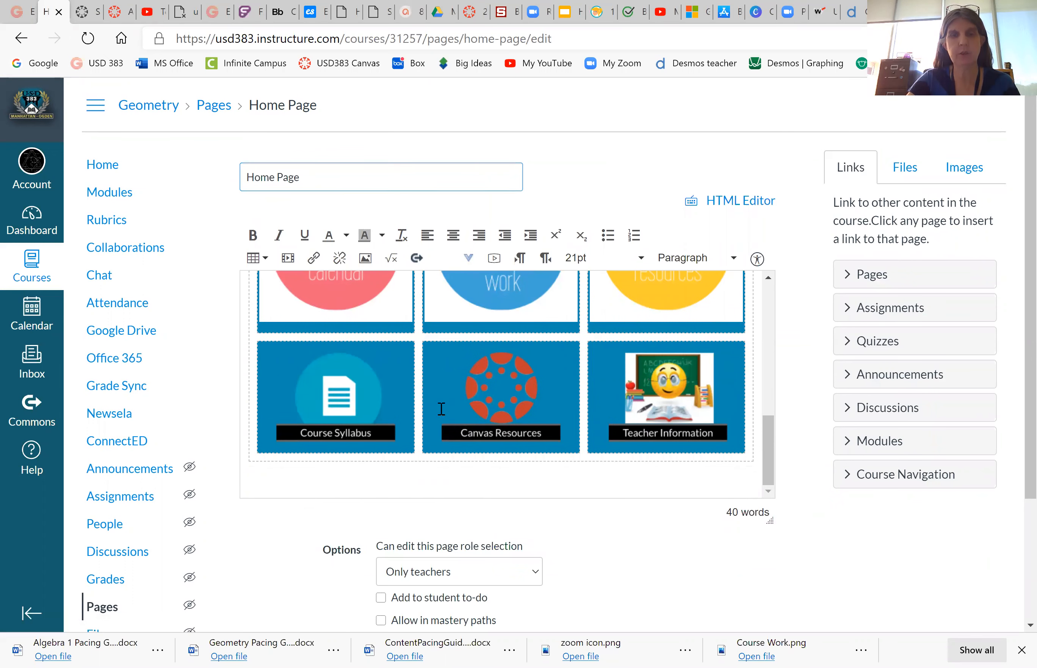
pyautogui.click(358, 405)
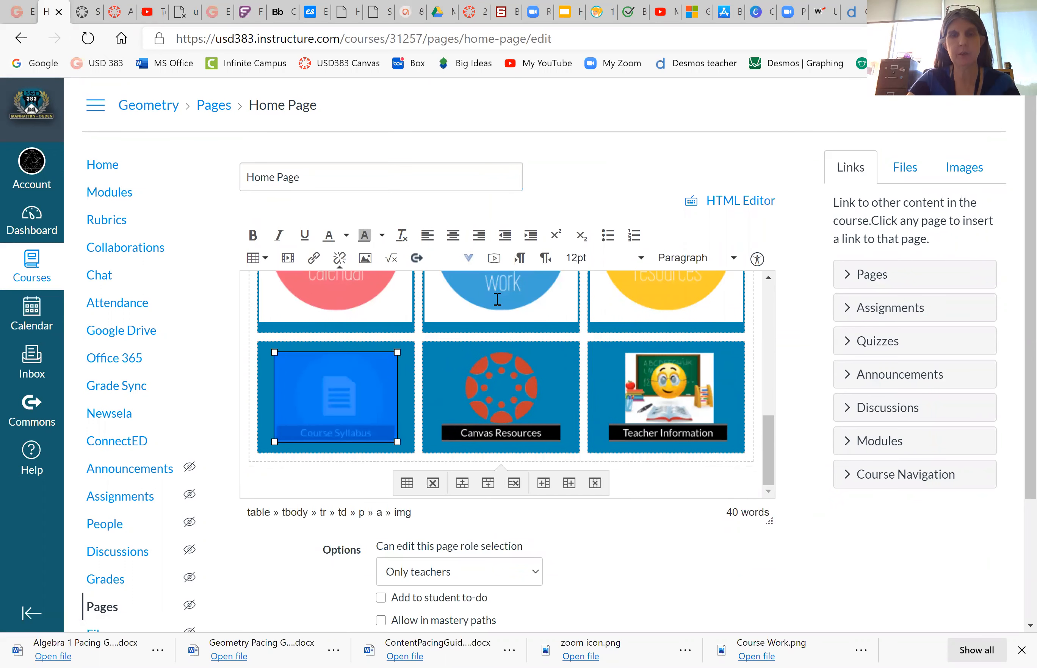
pyautogui.click(365, 259)
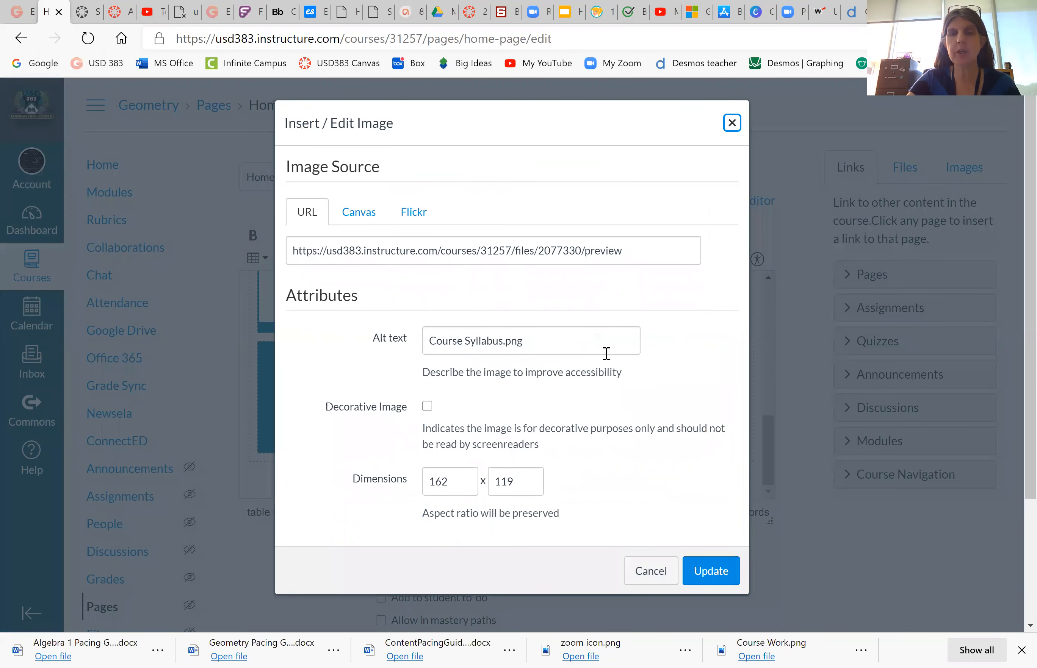
# Choose Canvas as the image source and open the Option 7 folder under Course files, 00 Home Page Icons.
pyautogui.scroll(-2, 607, 353)
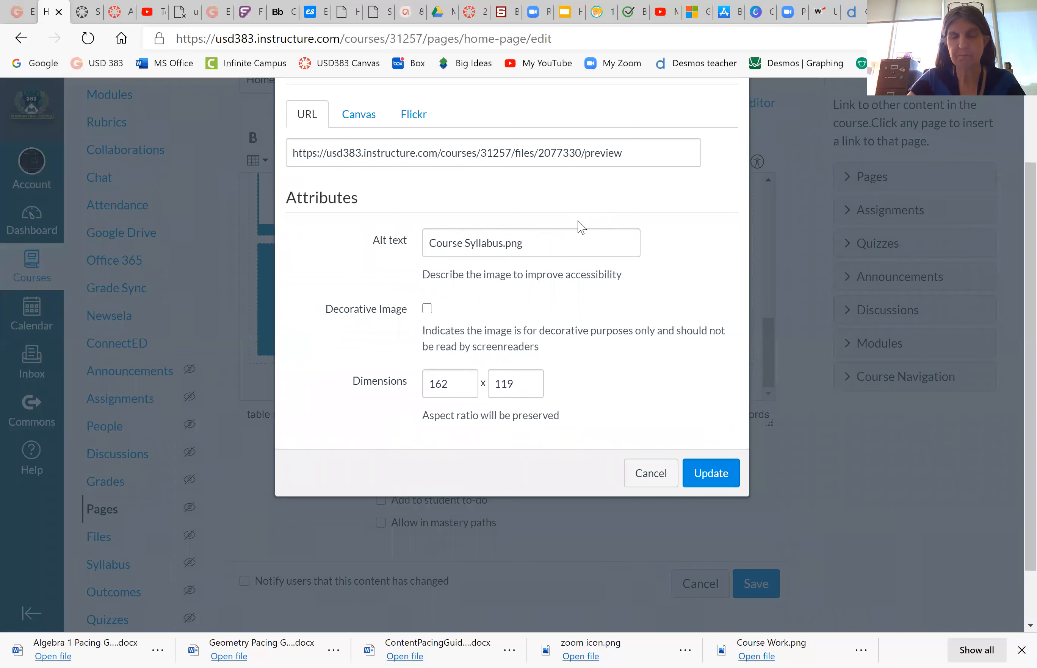
pyautogui.click(360, 117)
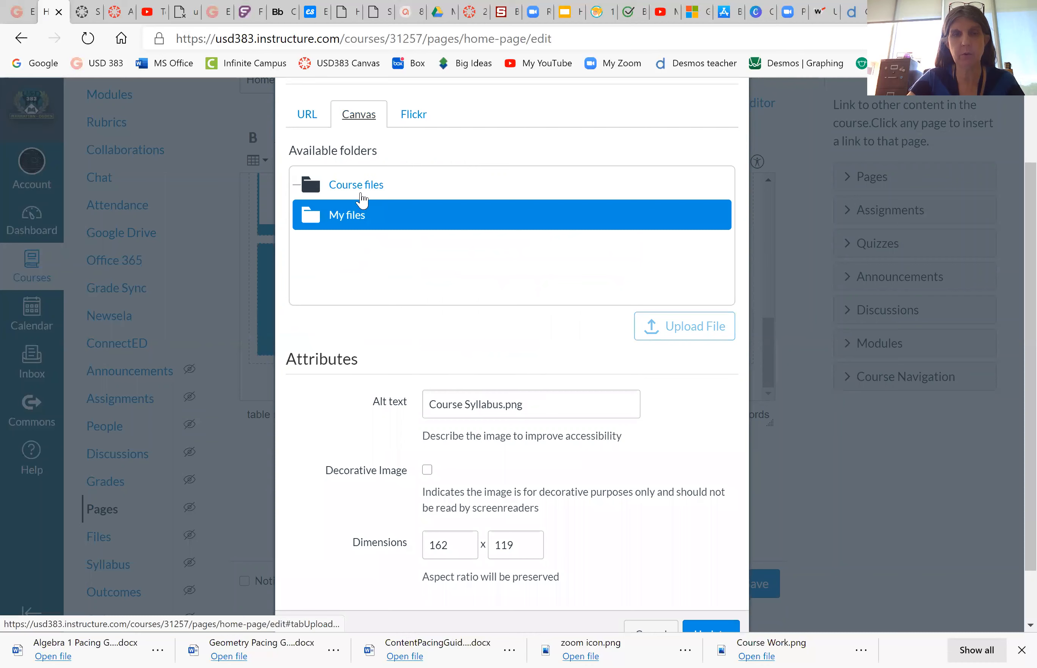
pyautogui.click(360, 193)
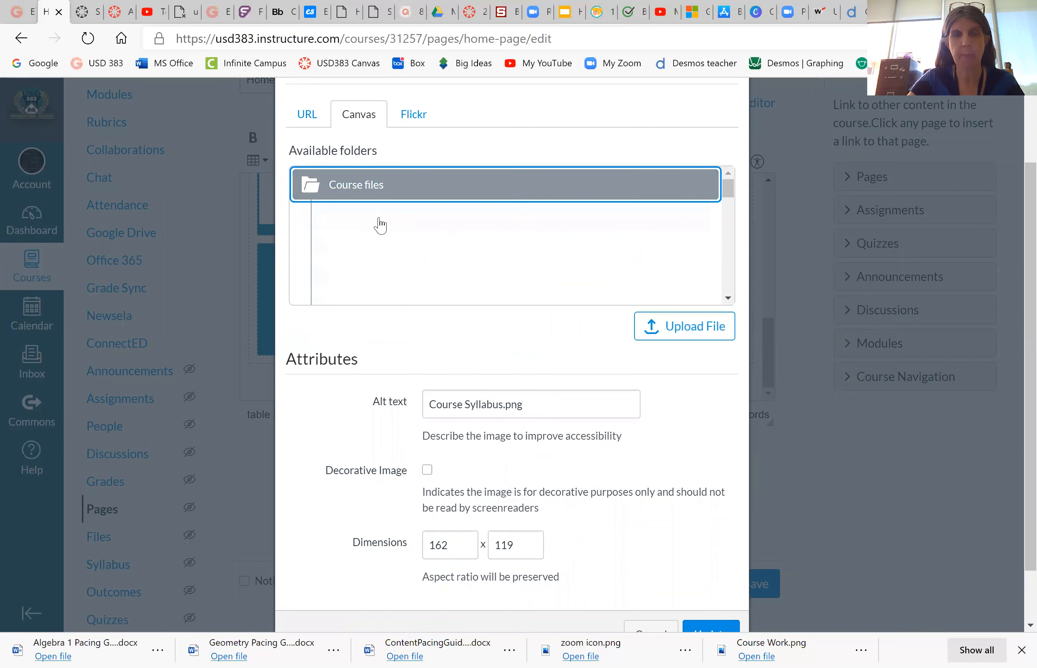
pyautogui.click(382, 217)
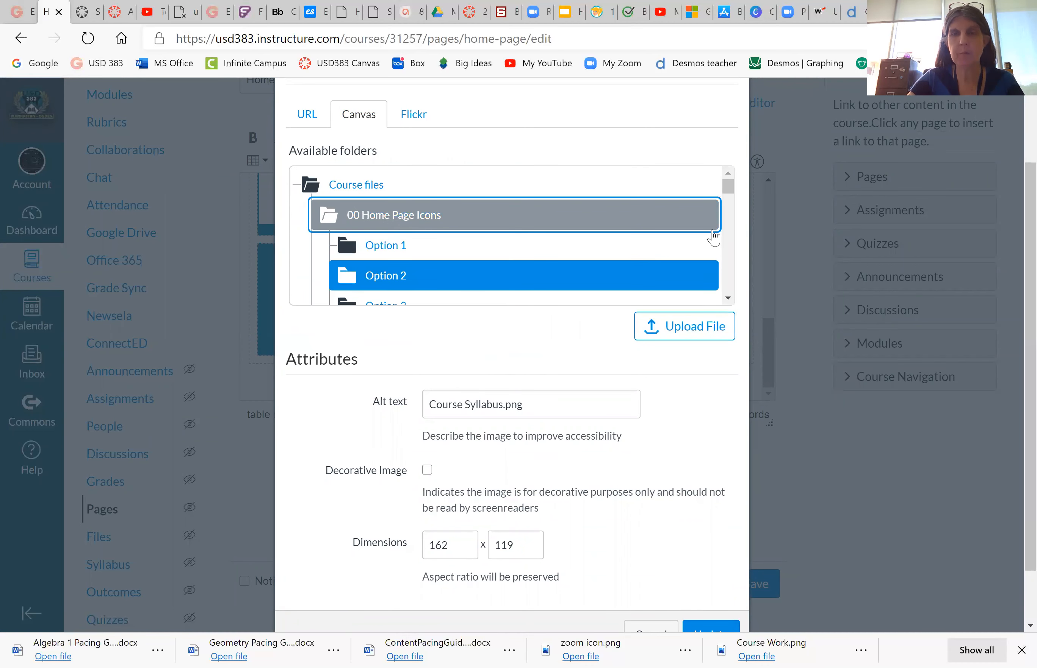
pyautogui.moveTo(732, 189); pyautogui.dragTo(732, 222)
pyautogui.scroll(1, 478, 232)
pyautogui.scroll(1, 445, 220)
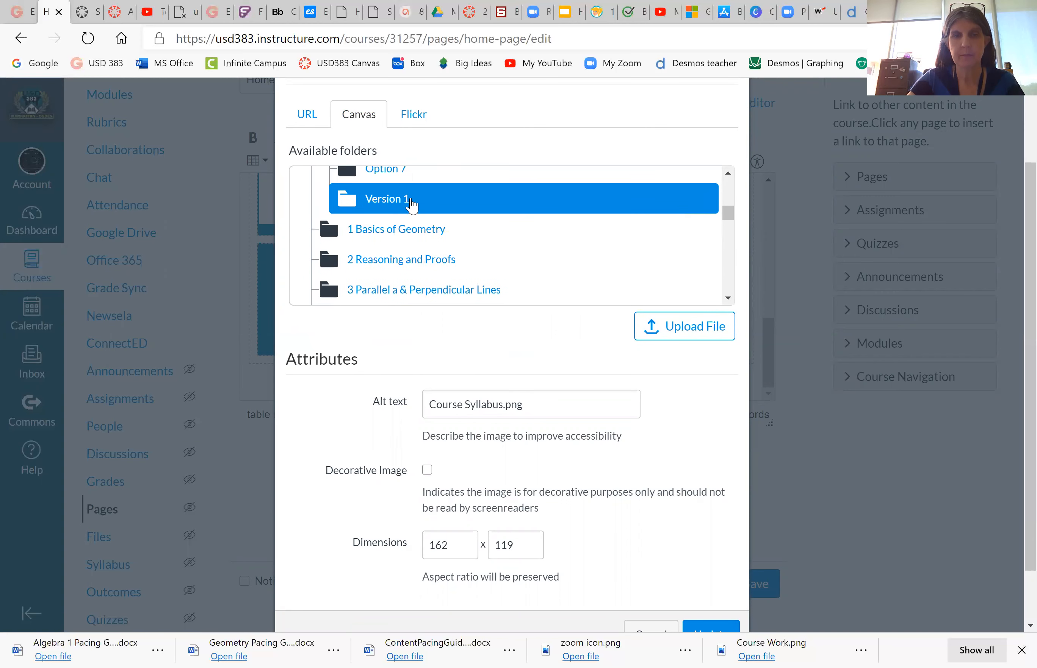
pyautogui.click(399, 174)
# Replace the Course Syllabus icon with syllabus7.png from the Option 7 folder.
pyautogui.scroll(-1, 620, 492)
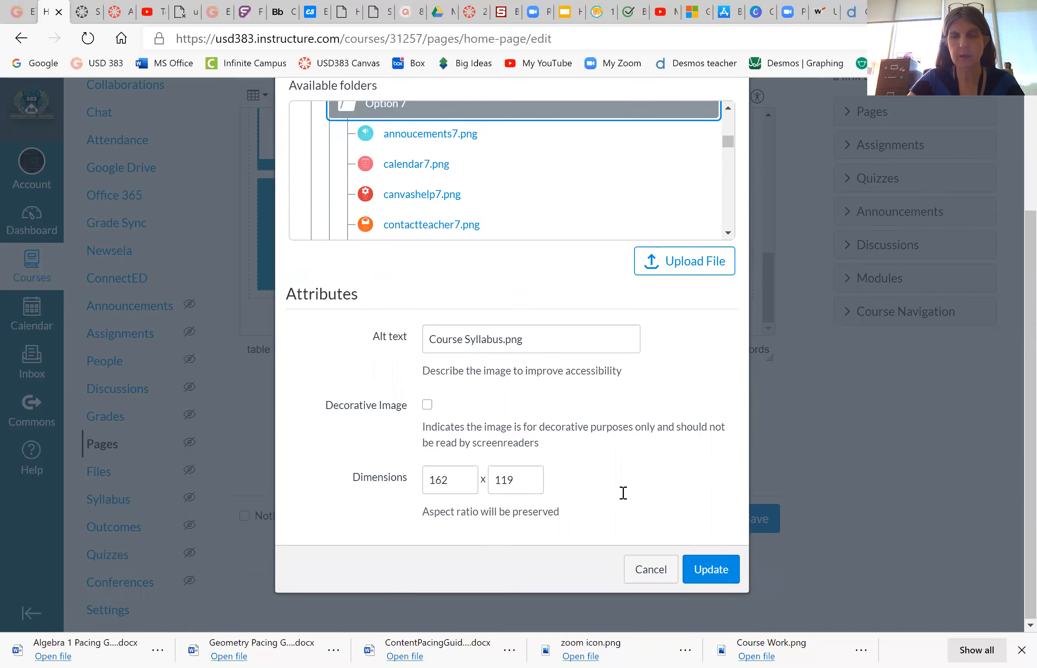
pyautogui.scroll(3, 482, 357)
pyautogui.scroll(-3, 482, 355)
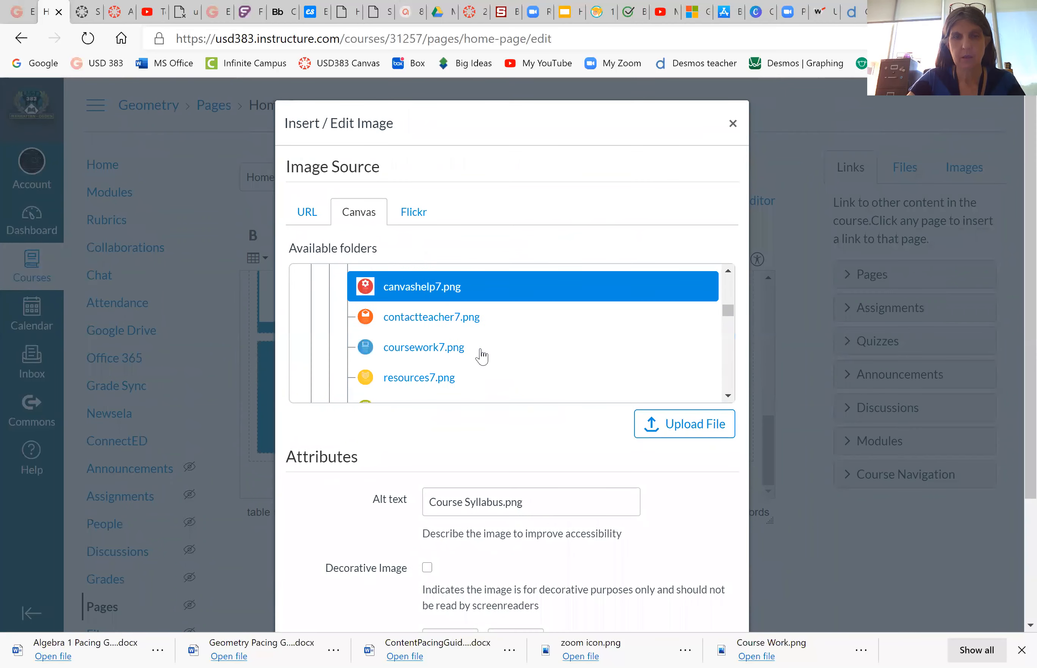
pyautogui.click(416, 339)
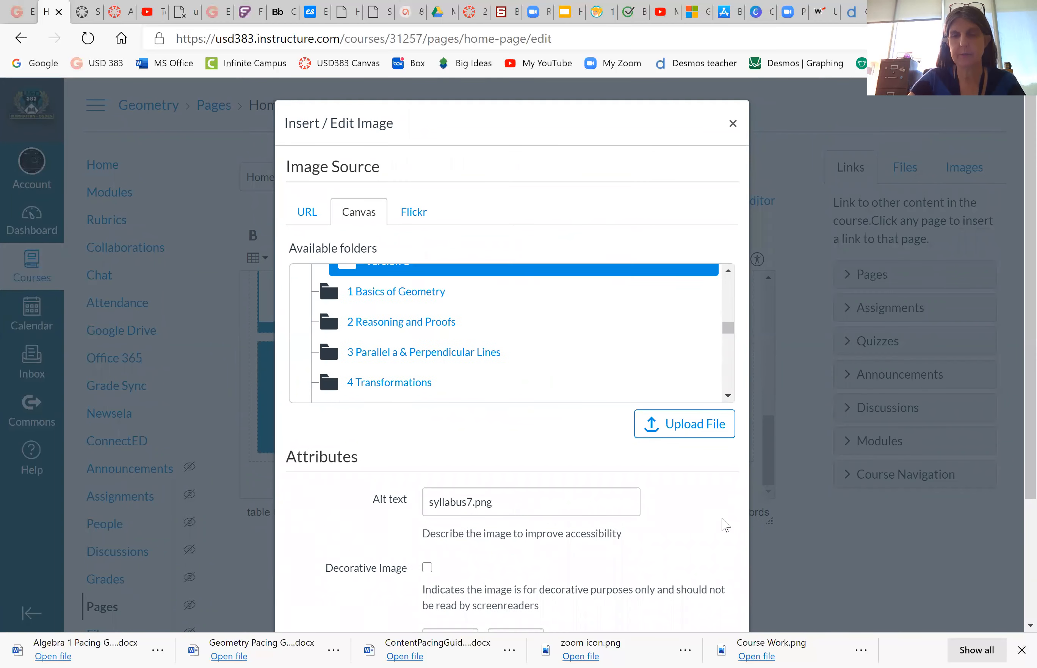
pyautogui.scroll(-3, 750, 506)
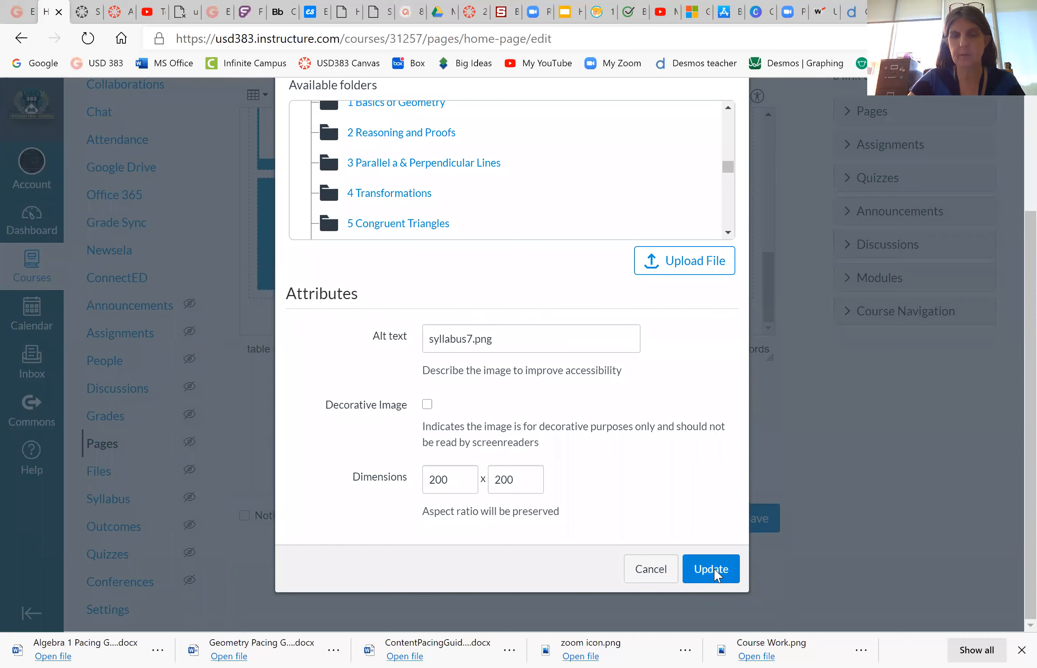
pyautogui.click(714, 570)
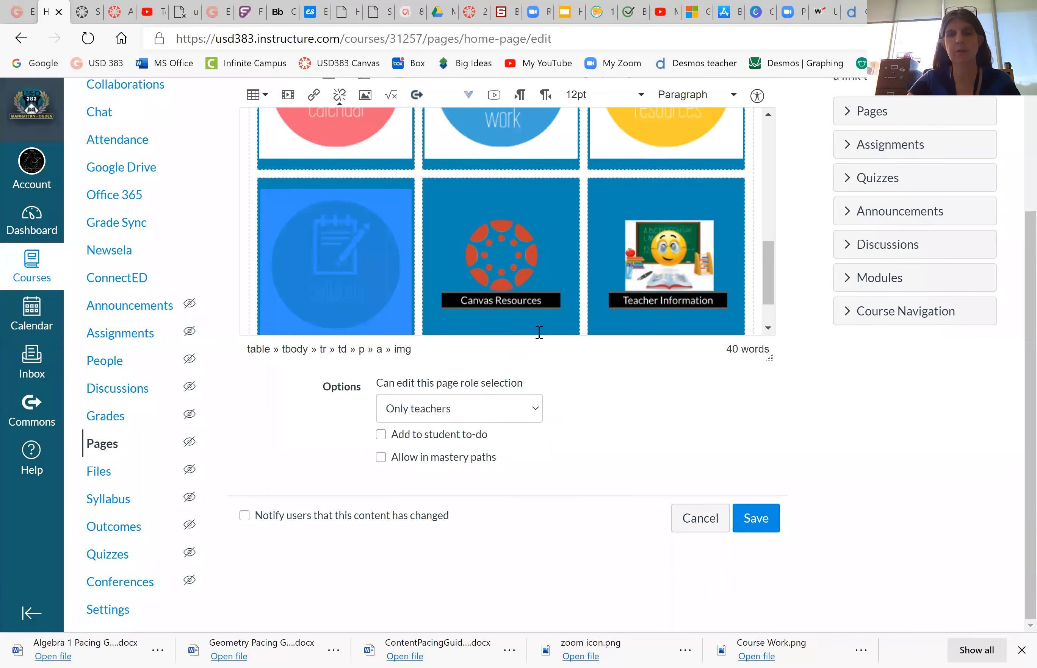
# Open the image settings of the Canvas Resources icon on the Home Page.
pyautogui.click(513, 236)
pyautogui.scroll(2, 622, 271)
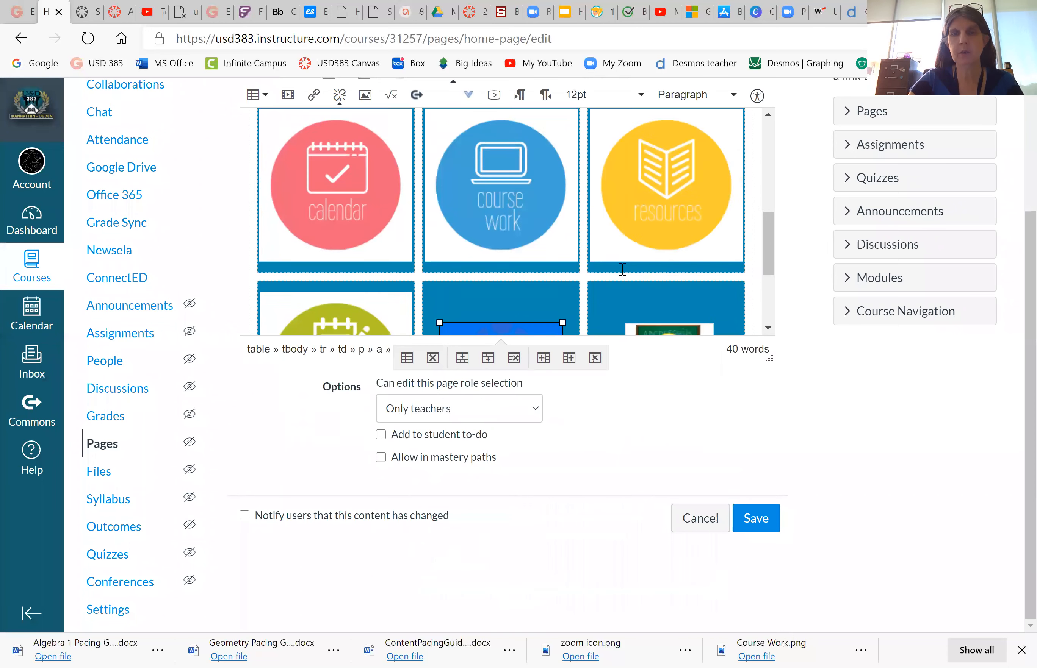
pyautogui.scroll(-2, 622, 270)
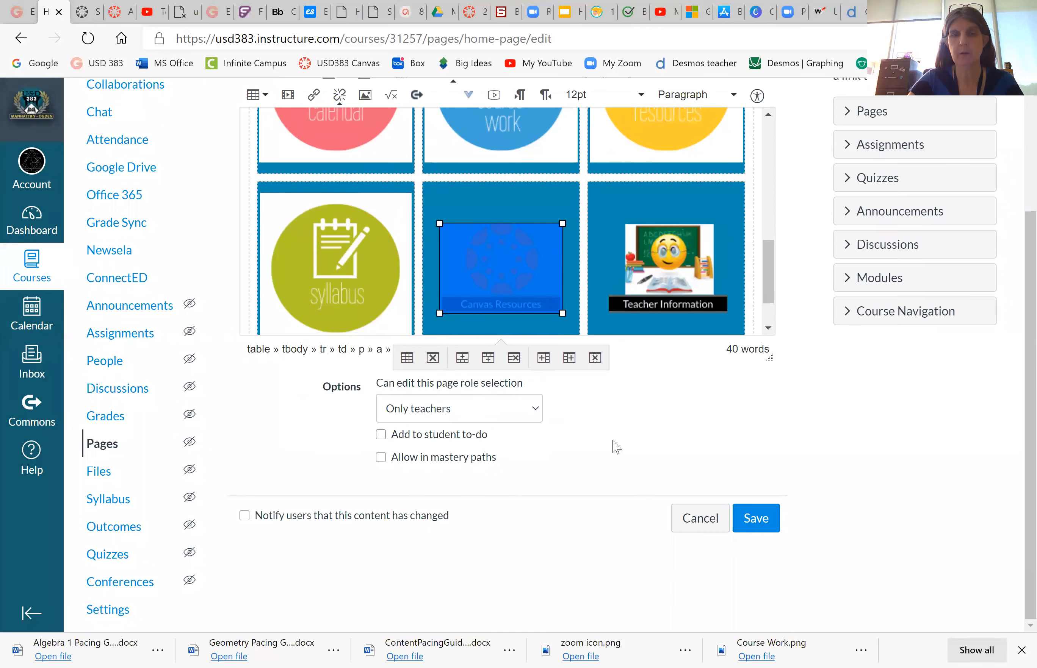
pyautogui.scroll(3, 678, 407)
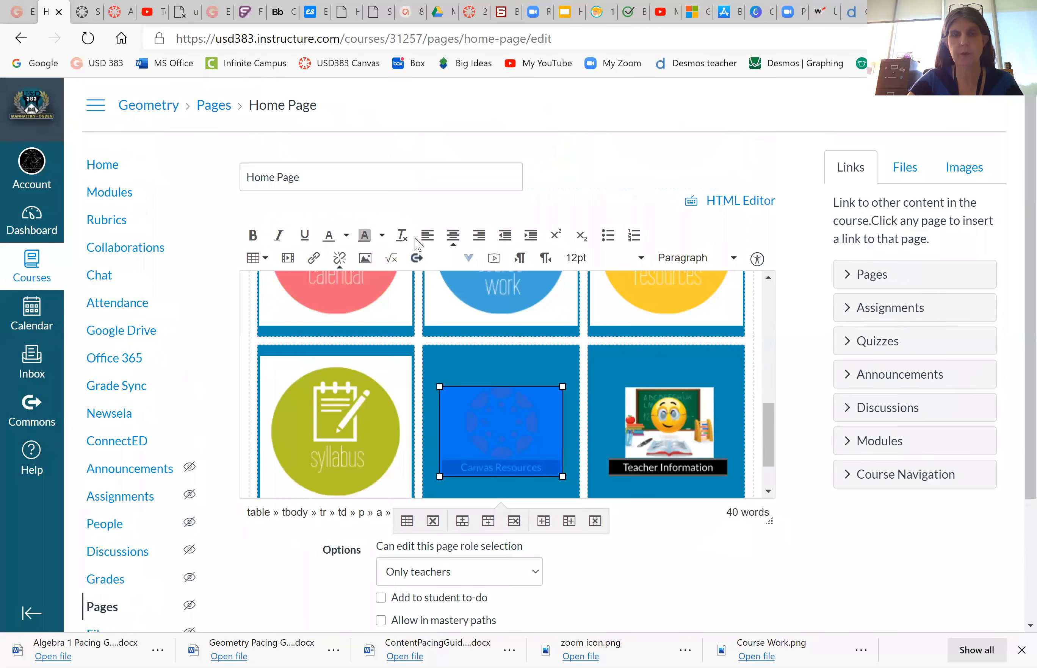
pyautogui.click(366, 259)
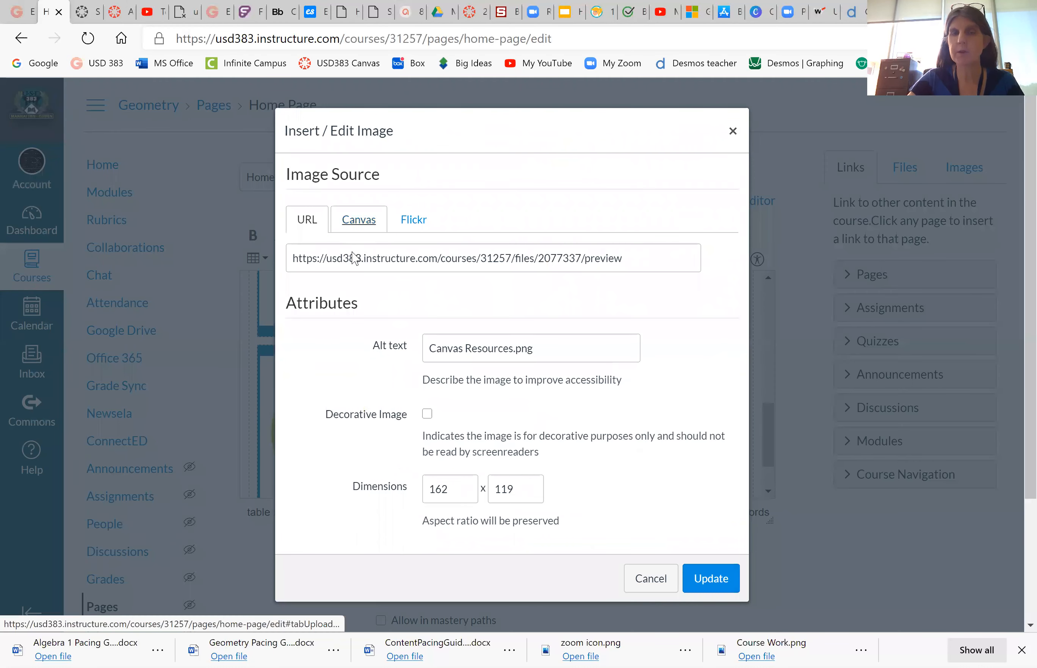
# Browse the Canvas course files for the Canvas Resources icon's replacement and open 00 Home Page Icons, Option 7.
pyautogui.click(356, 226)
pyautogui.click(336, 298)
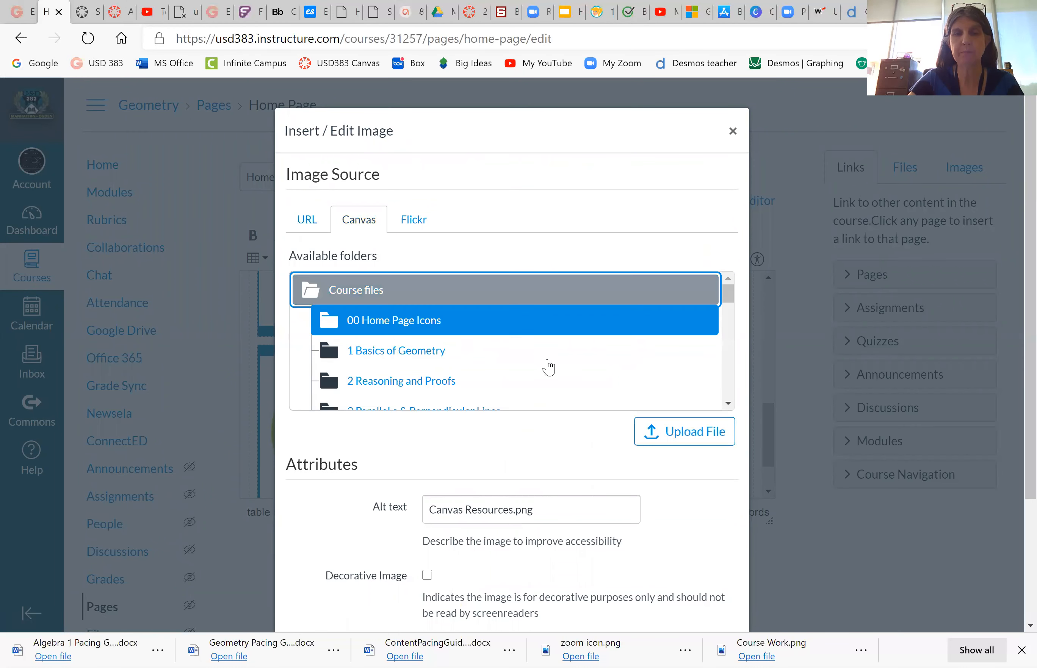
pyautogui.click(399, 325)
pyautogui.scroll(-4, 424, 344)
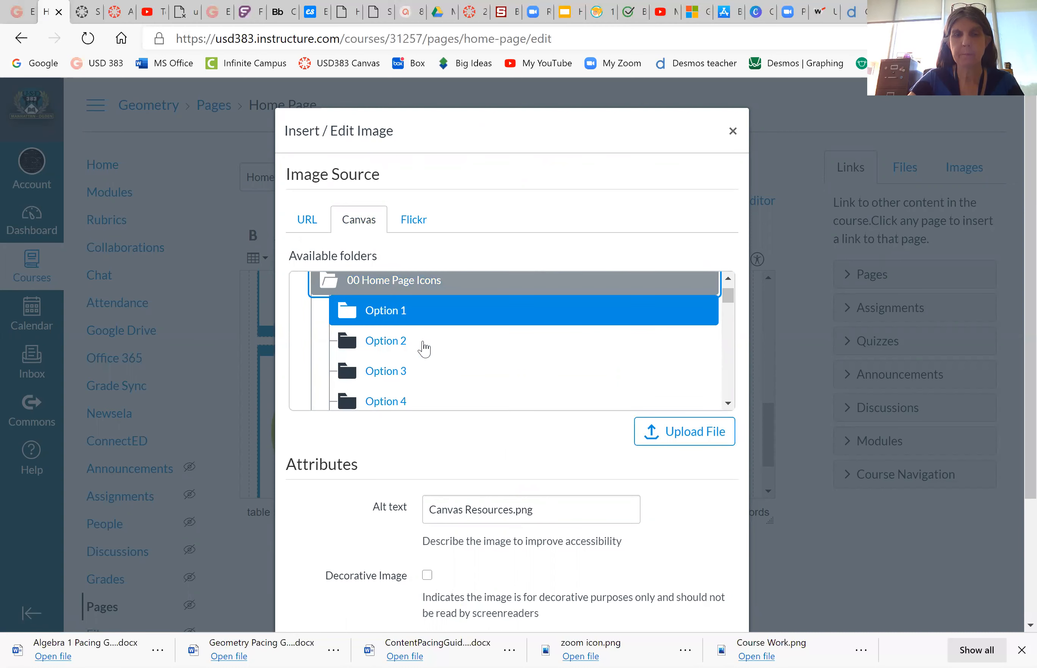
pyautogui.click(372, 366)
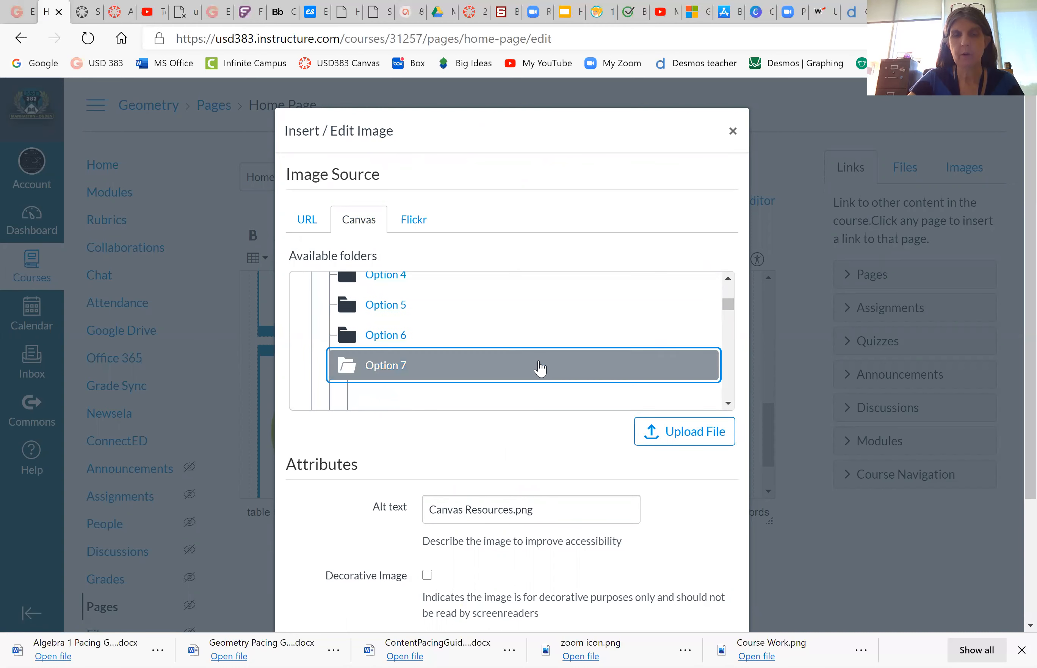
# Replace the Canvas Resources icon with canvashelp7.png from the Option 7 folder.
pyautogui.scroll(-3, 539, 369)
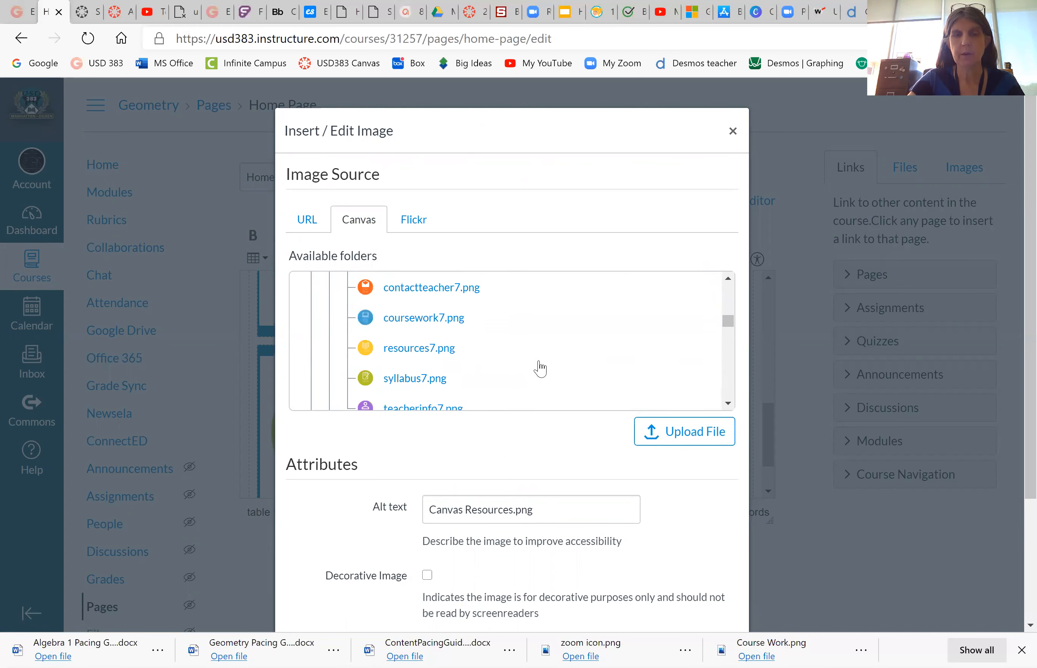
pyautogui.scroll(2, 513, 331)
pyautogui.click(512, 331)
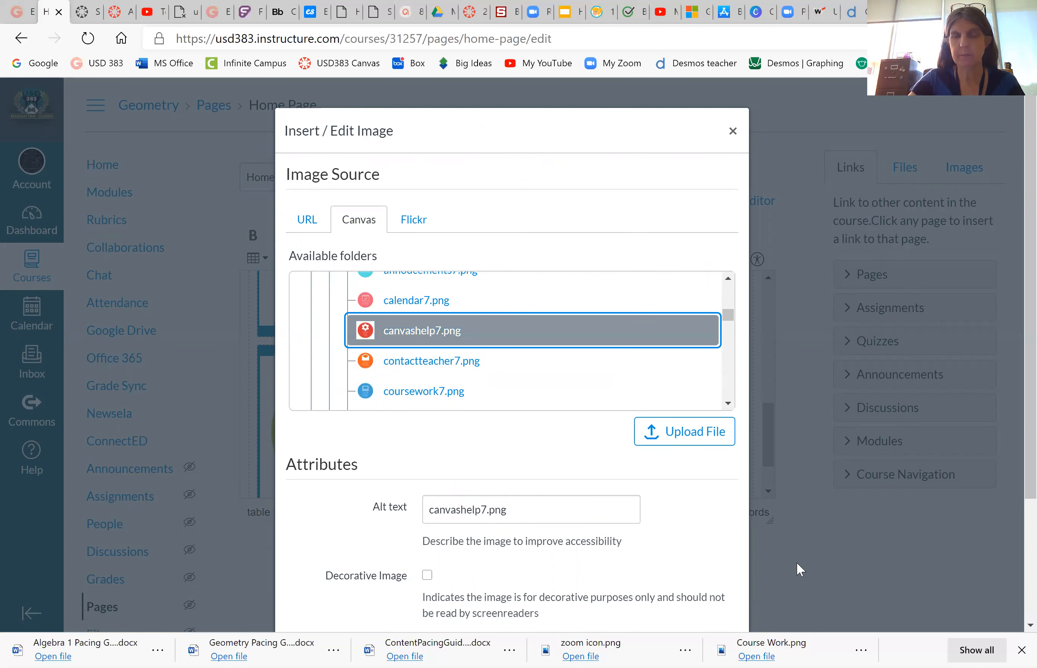
pyautogui.scroll(-3, 796, 562)
pyautogui.click(710, 576)
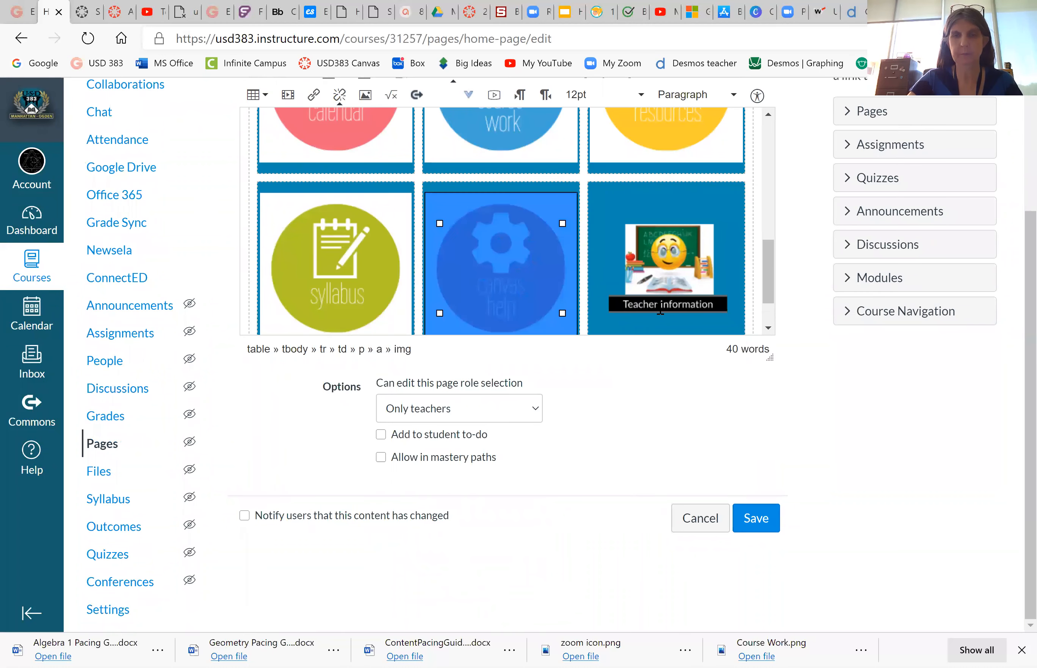
# Open the image settings of the Teacher Information icon in the button table.
pyautogui.click(678, 252)
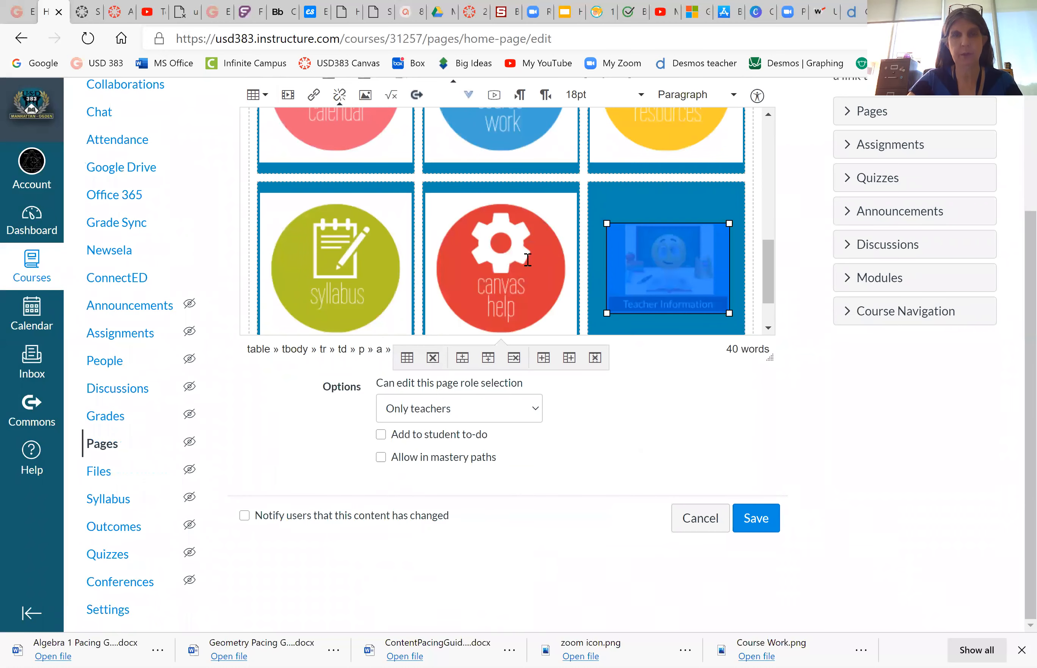
pyautogui.scroll(5, 528, 260)
pyautogui.scroll(4, 433, 146)
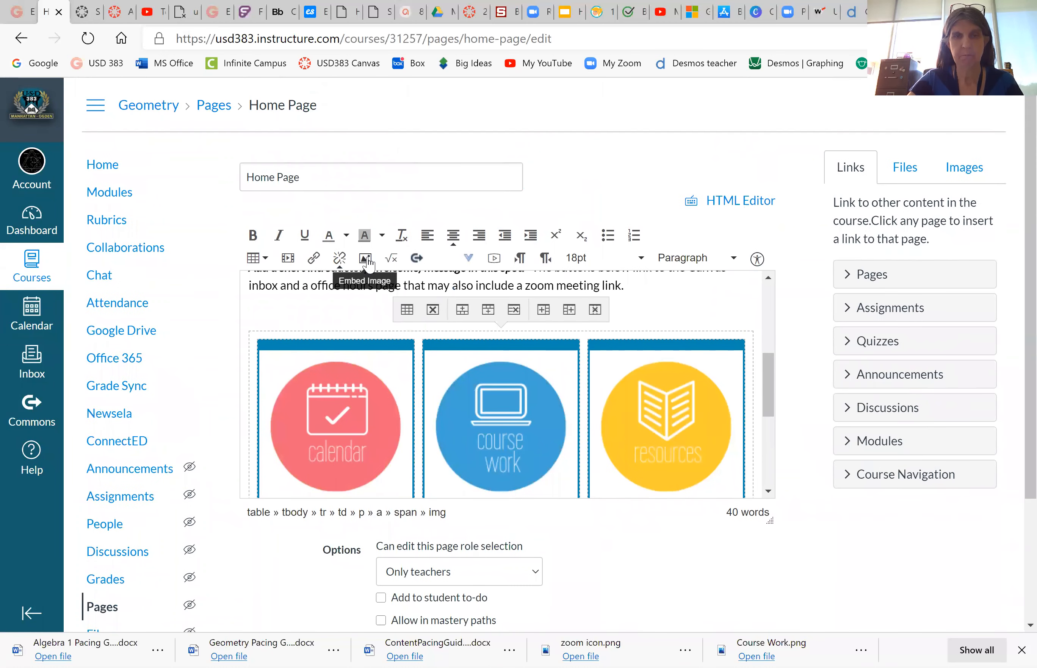
pyautogui.click(365, 260)
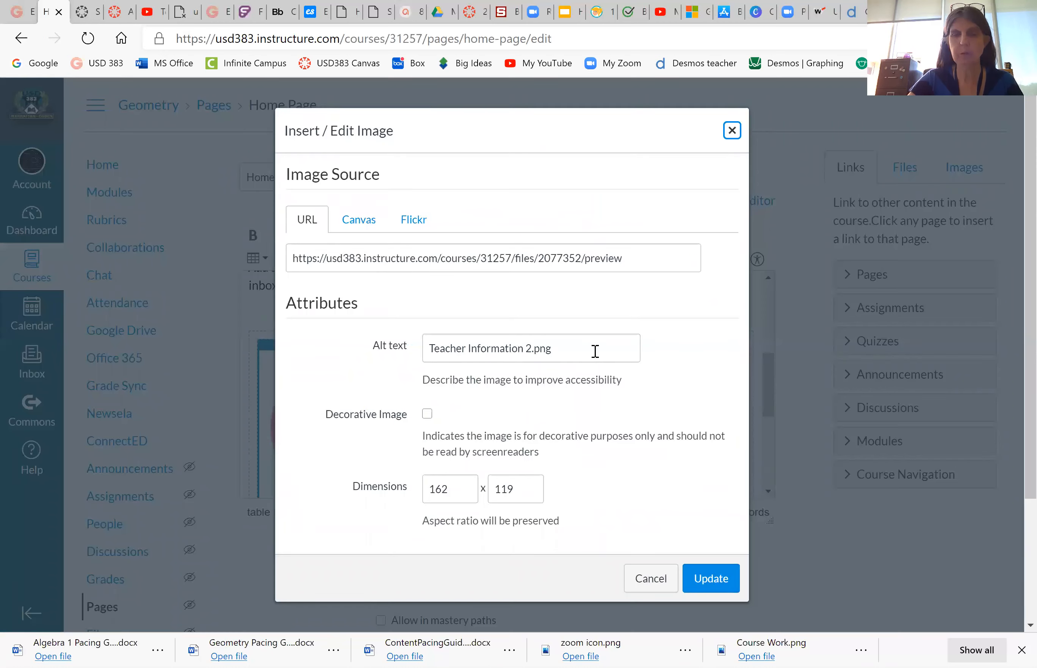
# Open the Option 7 folder of 00 Home Page Icons in the Canvas course files for the Teacher Information icon.
pyautogui.click(365, 218)
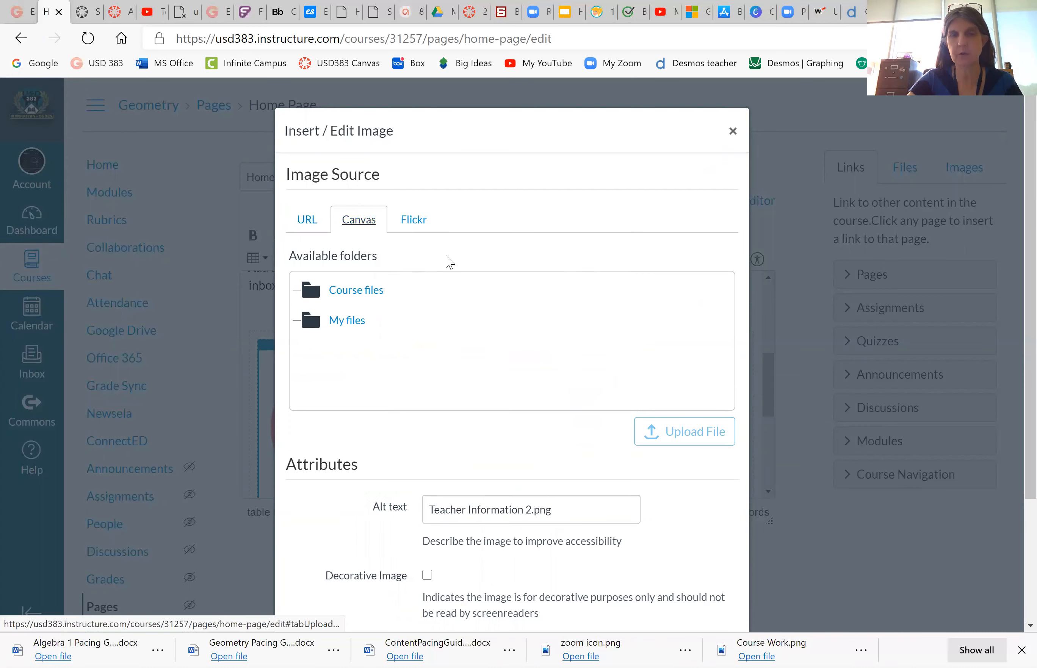
pyautogui.click(368, 291)
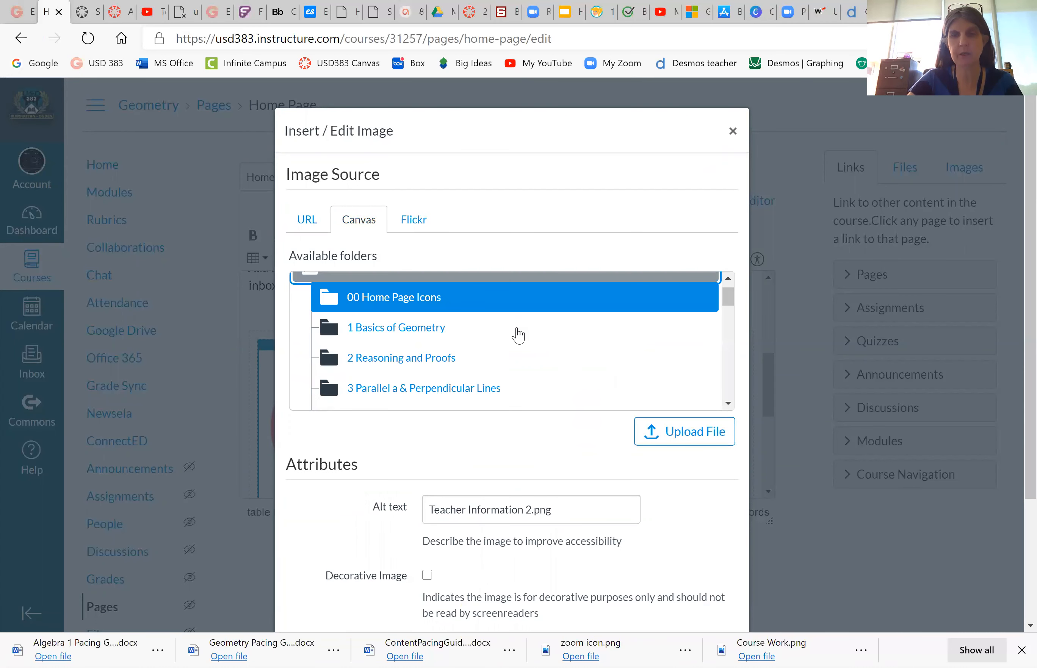
pyautogui.scroll(-4, 518, 335)
pyautogui.scroll(-5, 517, 336)
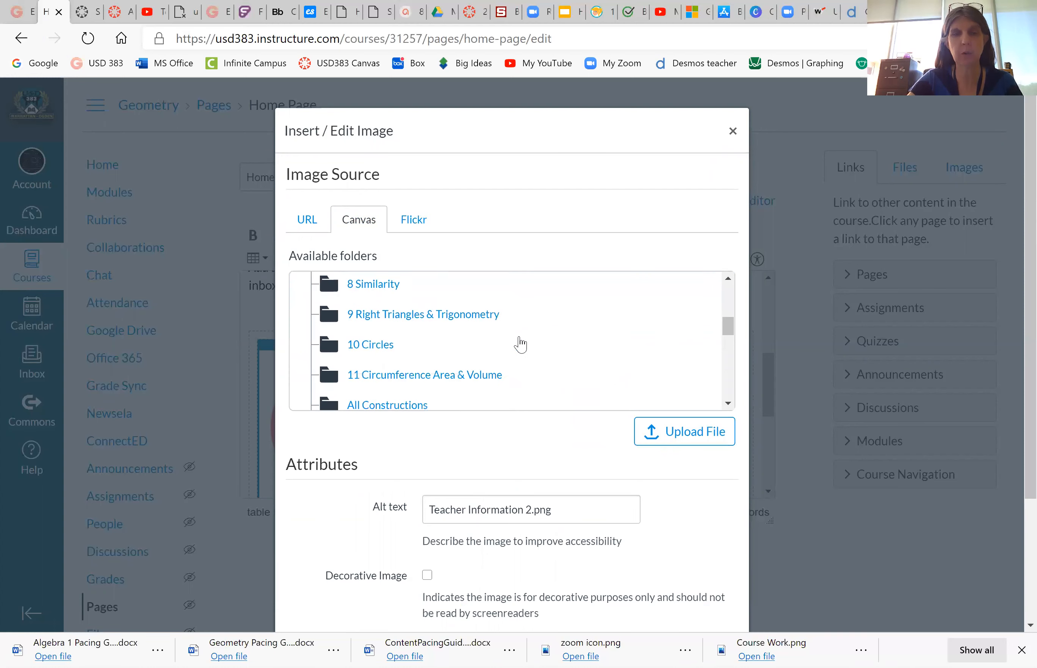
pyautogui.scroll(10, 518, 342)
pyautogui.click(388, 329)
pyautogui.scroll(-5, 484, 354)
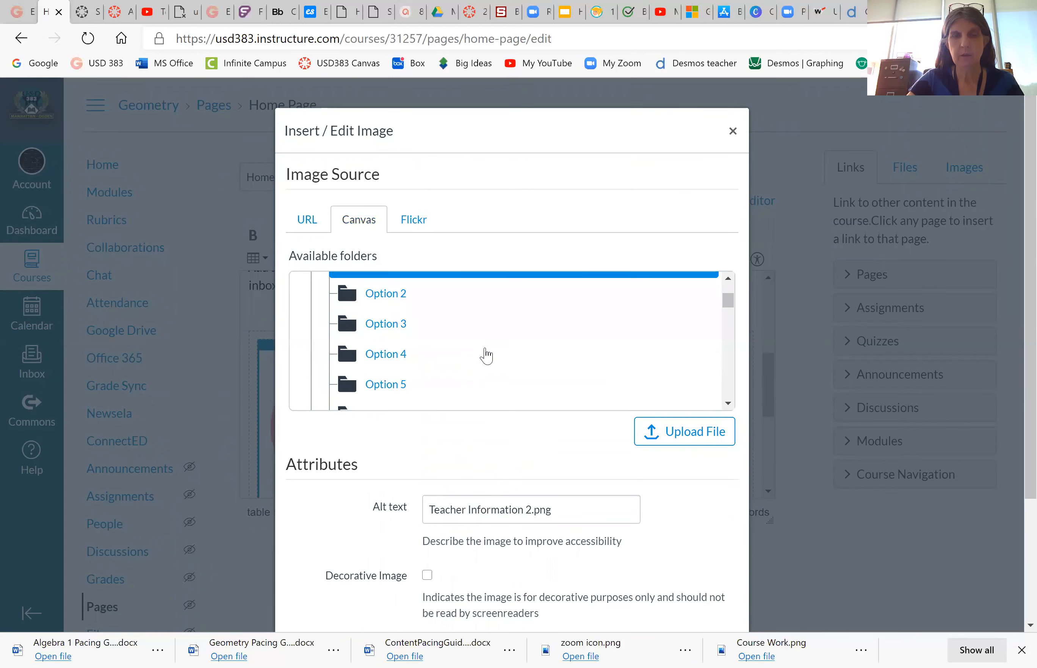
pyautogui.click(377, 308)
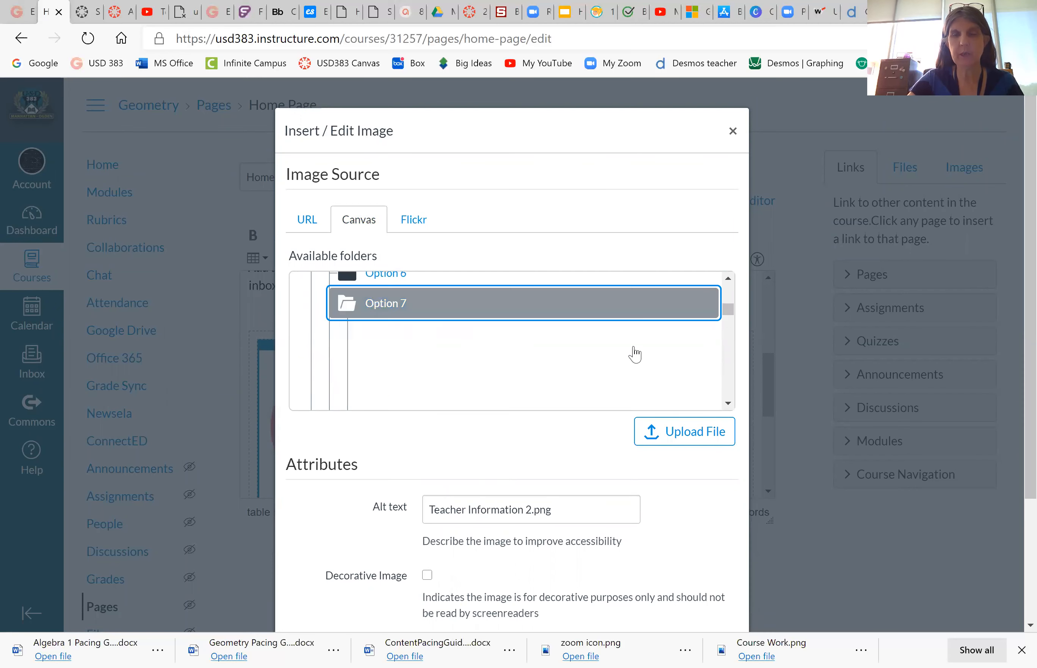
# Replace the Teacher Information icon with teacherinfo7.png from the Option 7 folder and check it in the table.
pyautogui.scroll(-1, 635, 354)
pyautogui.scroll(-1, 539, 347)
pyautogui.scroll(-1, 538, 347)
pyautogui.scroll(-1, 536, 352)
pyautogui.click(453, 363)
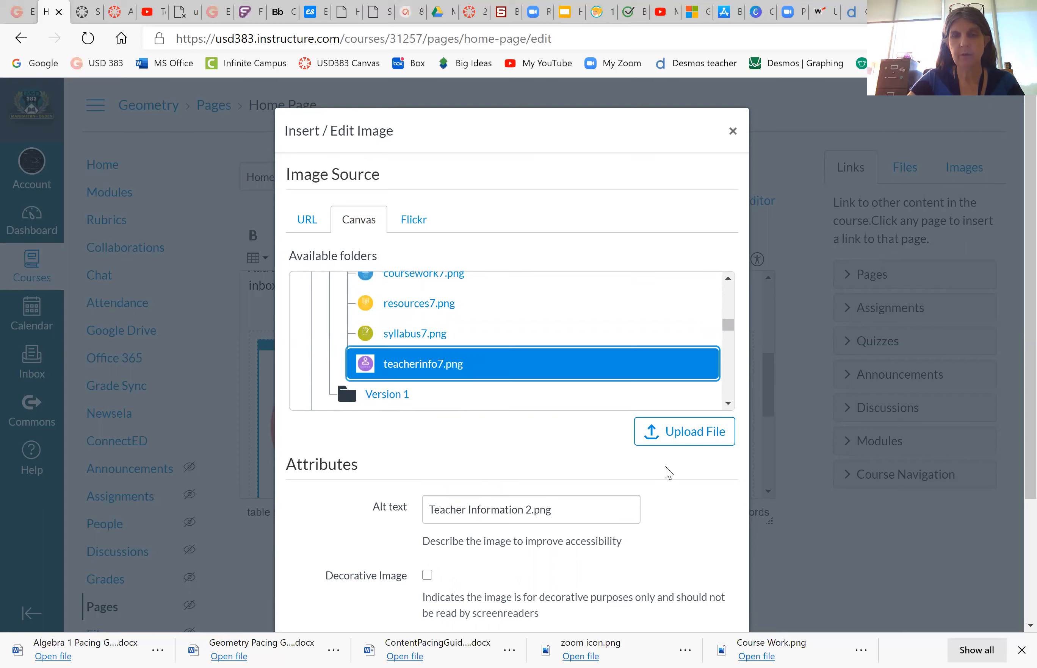
pyautogui.scroll(-3, 673, 486)
pyautogui.click(699, 579)
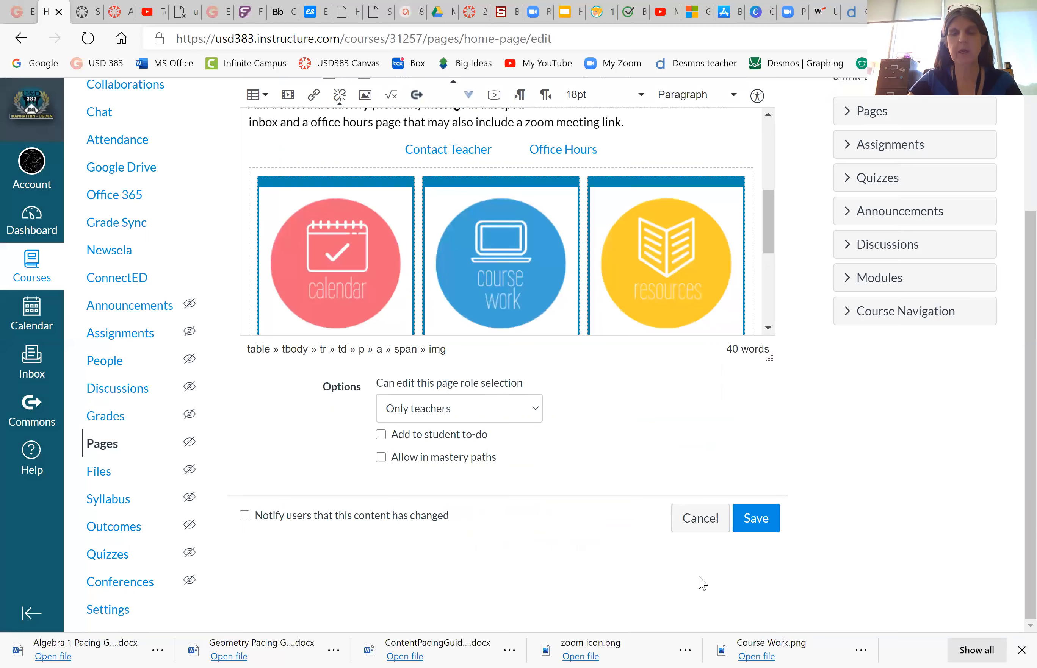
pyautogui.moveTo(770, 209); pyautogui.dragTo(772, 257)
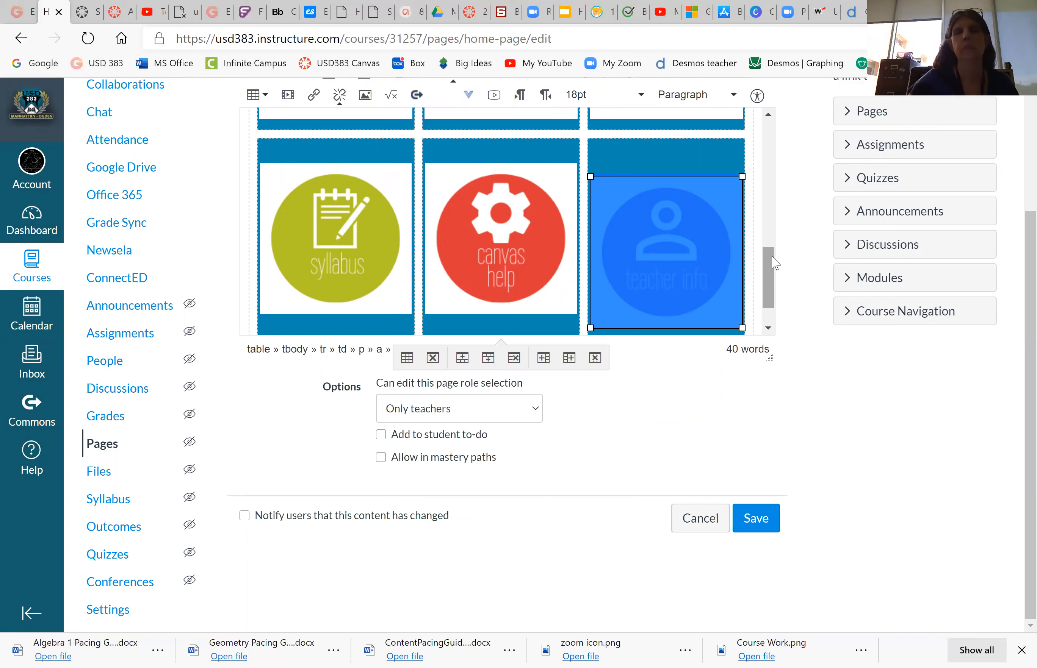
# Try to remove the blank line above the Teacher Information icon so it lines up with the other icons in its row.
pyautogui.click(670, 162)
pyautogui.click(512, 153)
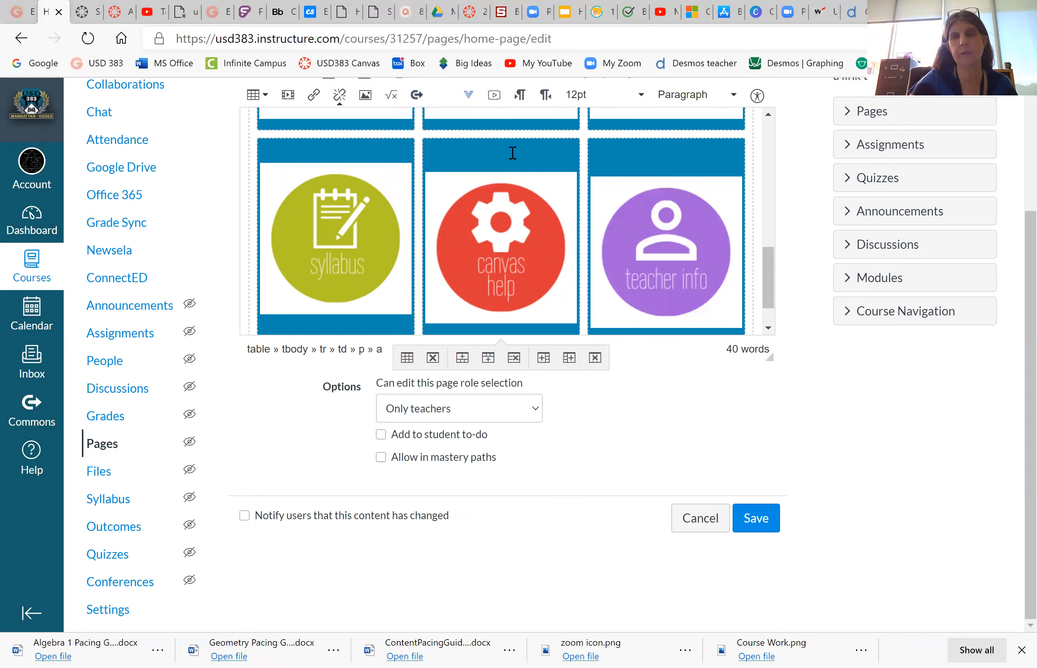
pyautogui.click(647, 160)
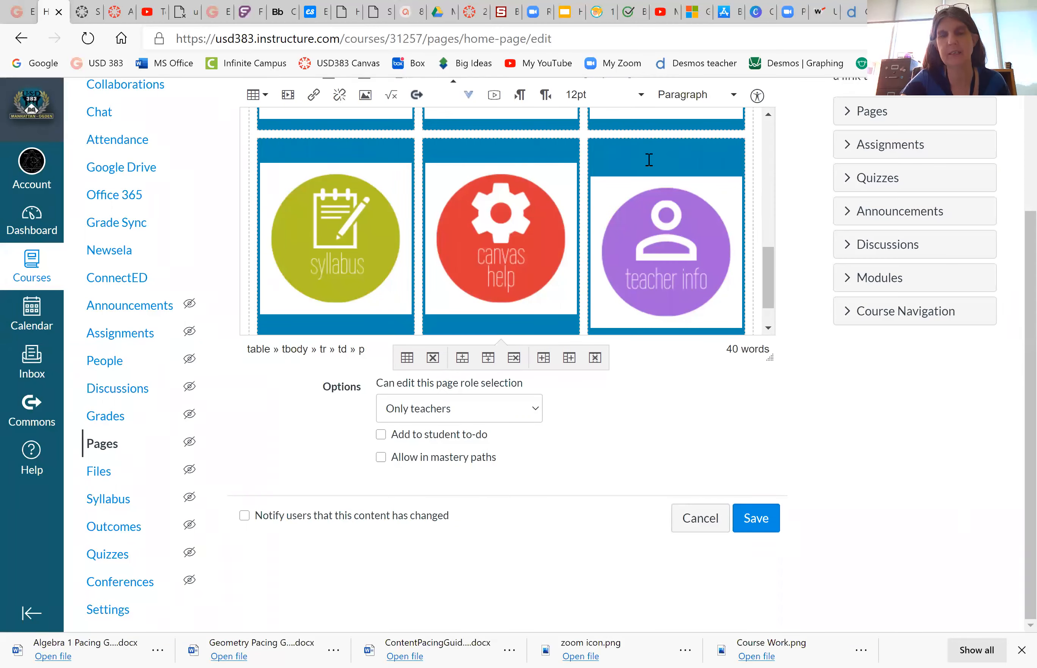
pyautogui.press('BackSpace')
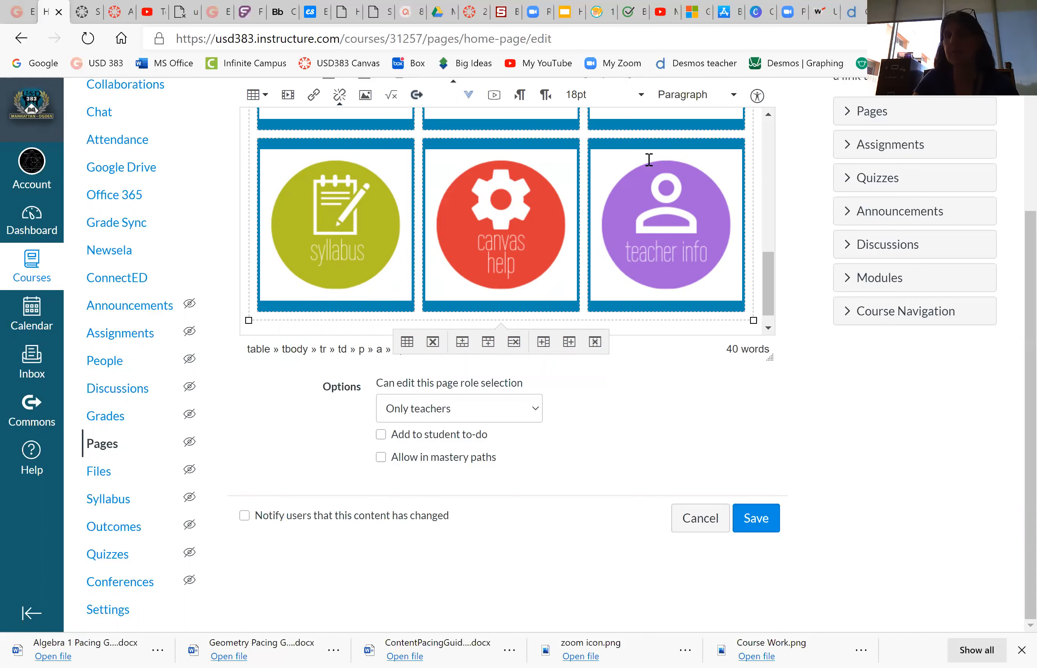
pyautogui.press('Return')
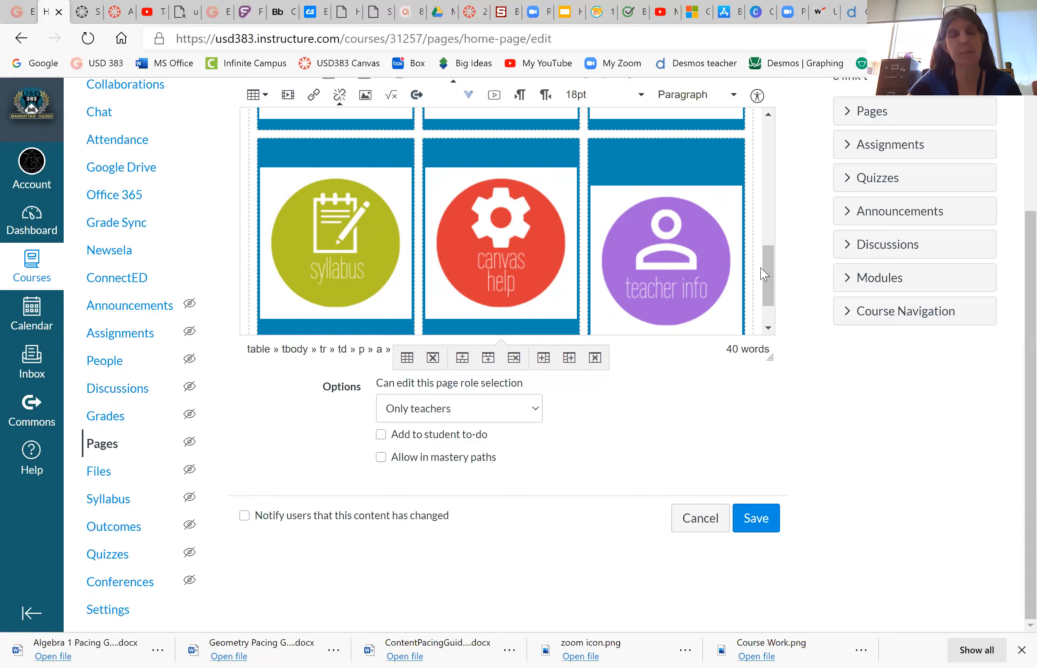
# Save the Home Page and check the alignment of the icons on the published page.
pyautogui.moveTo(770, 271); pyautogui.dragTo(770, 296)
pyautogui.click(763, 518)
pyautogui.click(763, 519)
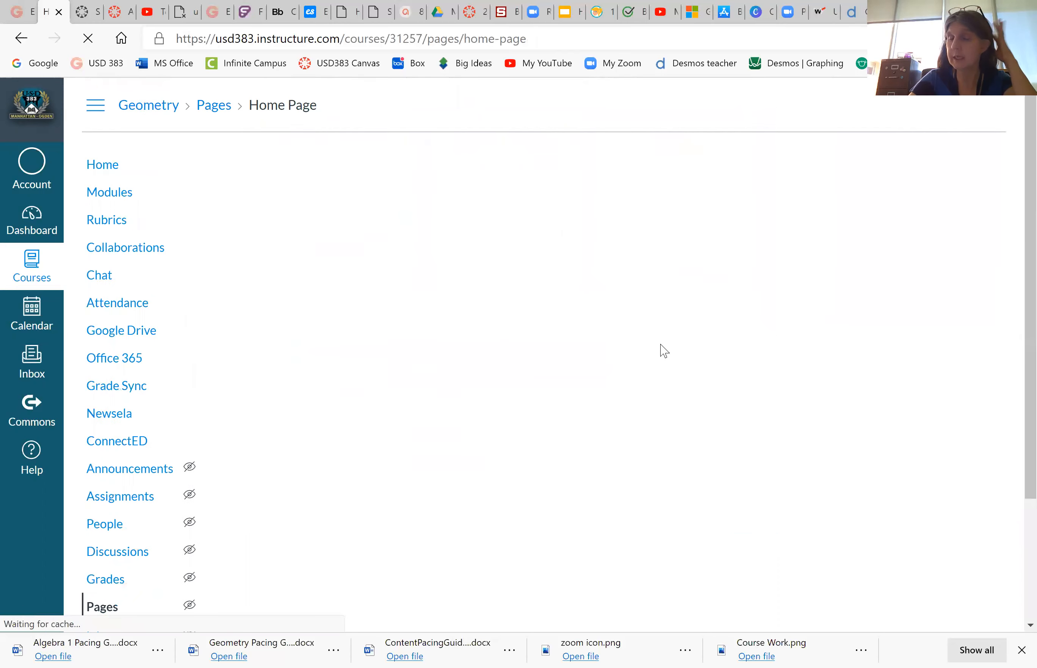
pyautogui.scroll(-10, 636, 355)
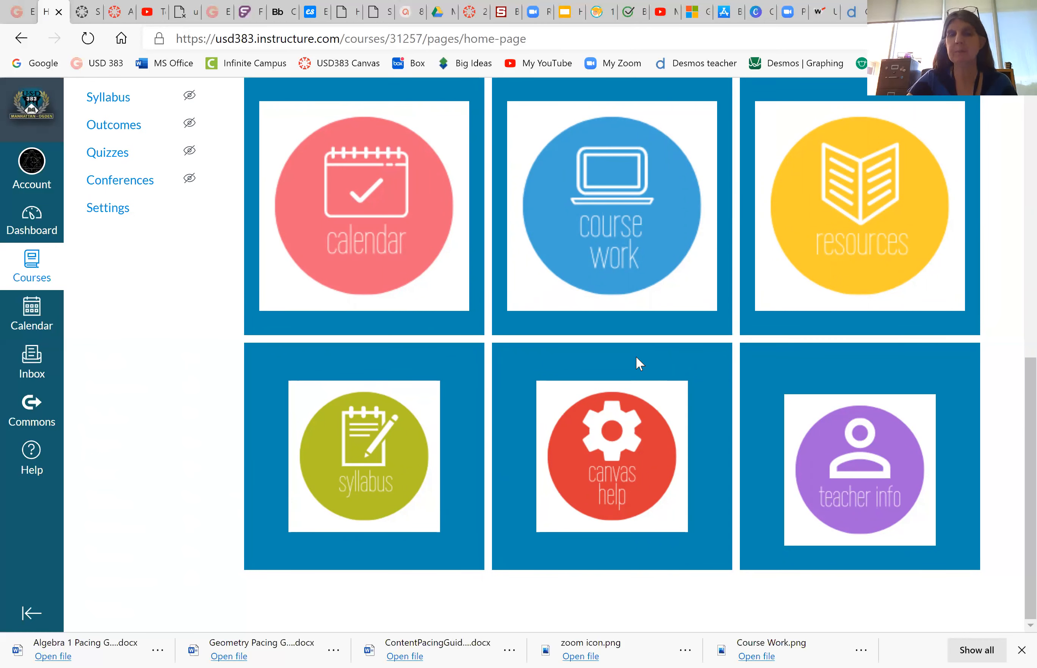
pyautogui.scroll(10, 636, 356)
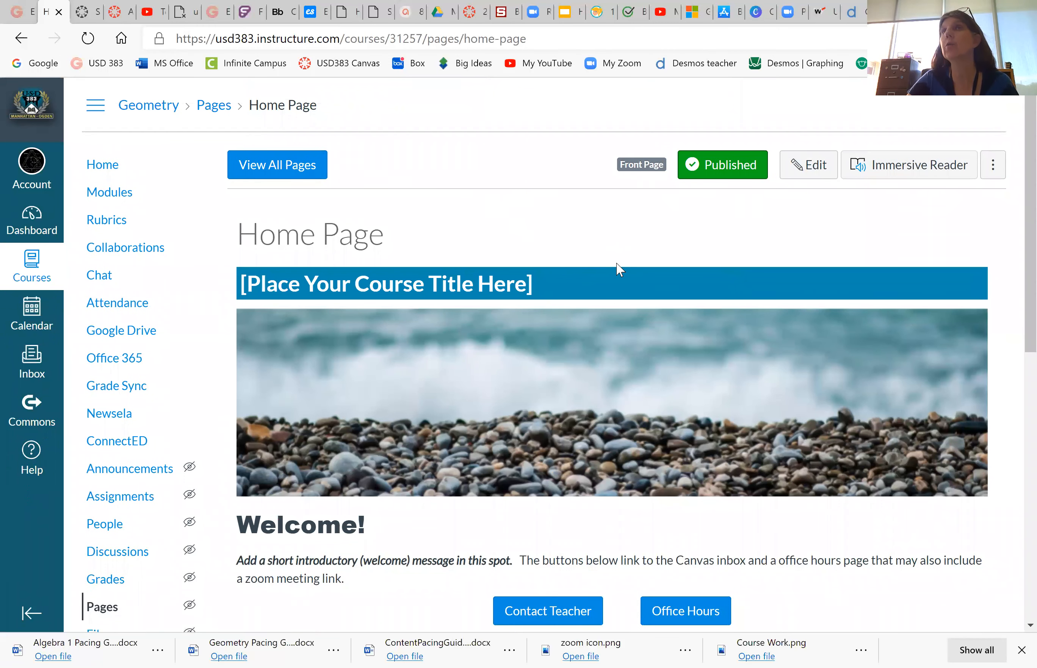
# Open the Home Page's HTML source for editing and go to the table row that begins with the Syllabus cell.
pyautogui.click(806, 168)
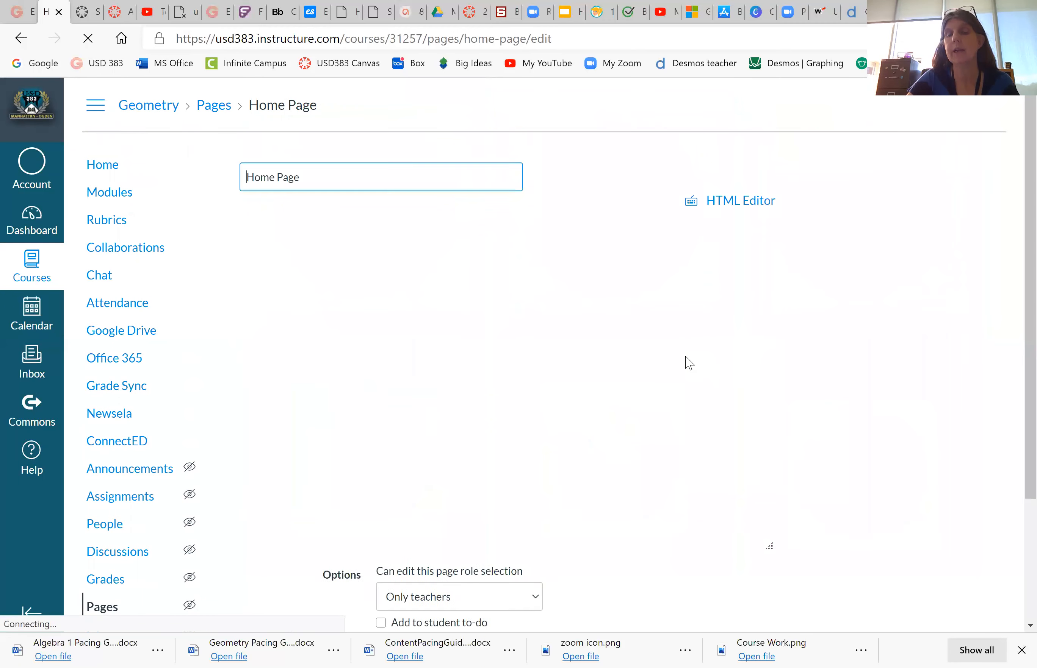
pyautogui.click(743, 201)
pyautogui.moveTo(761, 406); pyautogui.dragTo(766, 257)
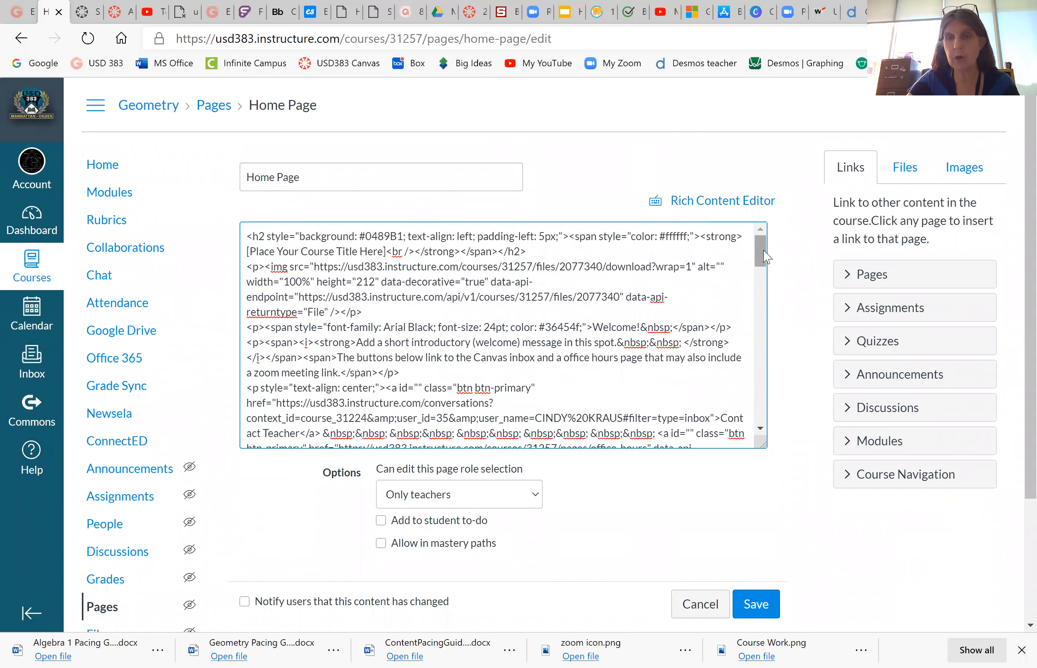
pyautogui.moveTo(764, 252); pyautogui.dragTo(748, 318)
pyautogui.scroll(-3, 748, 318)
pyautogui.scroll(-4, 743, 331)
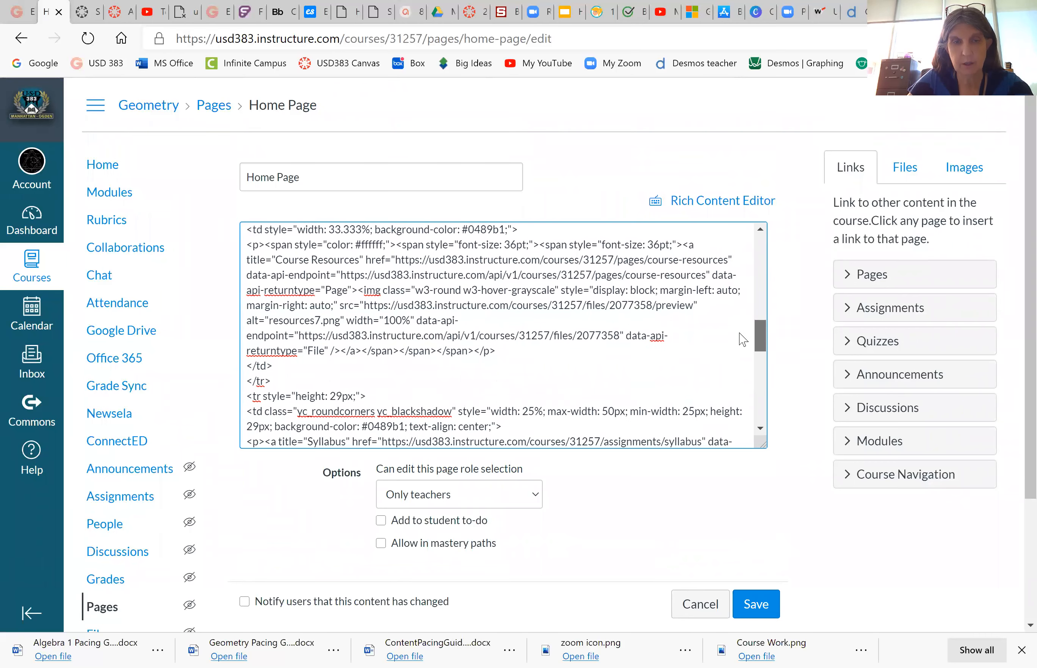
pyautogui.scroll(-1, 742, 340)
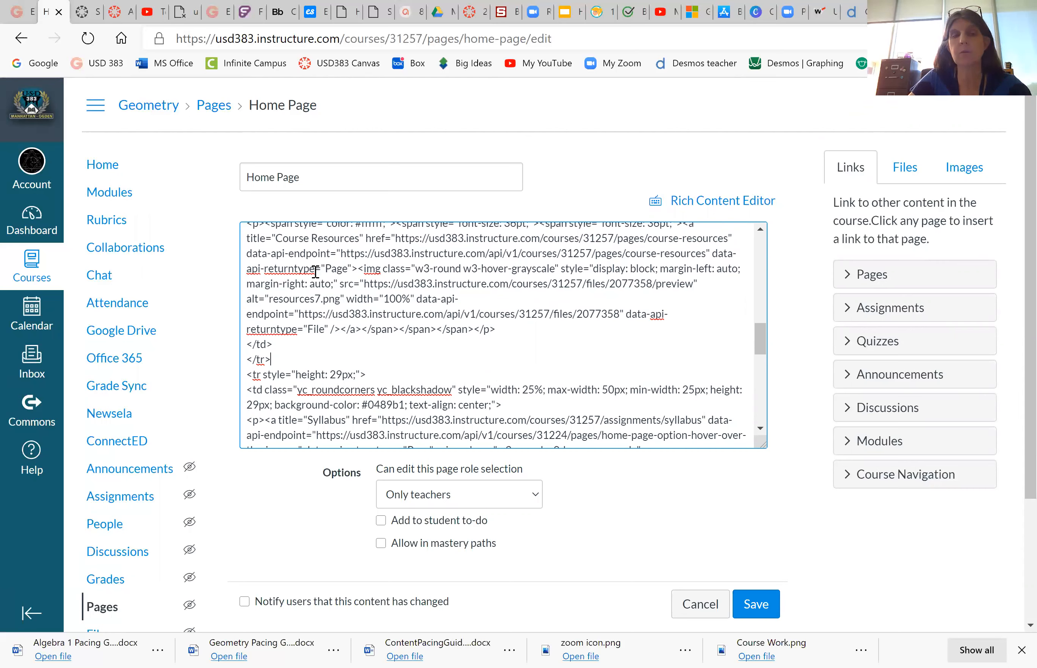
pyautogui.scroll(1, 277, 369)
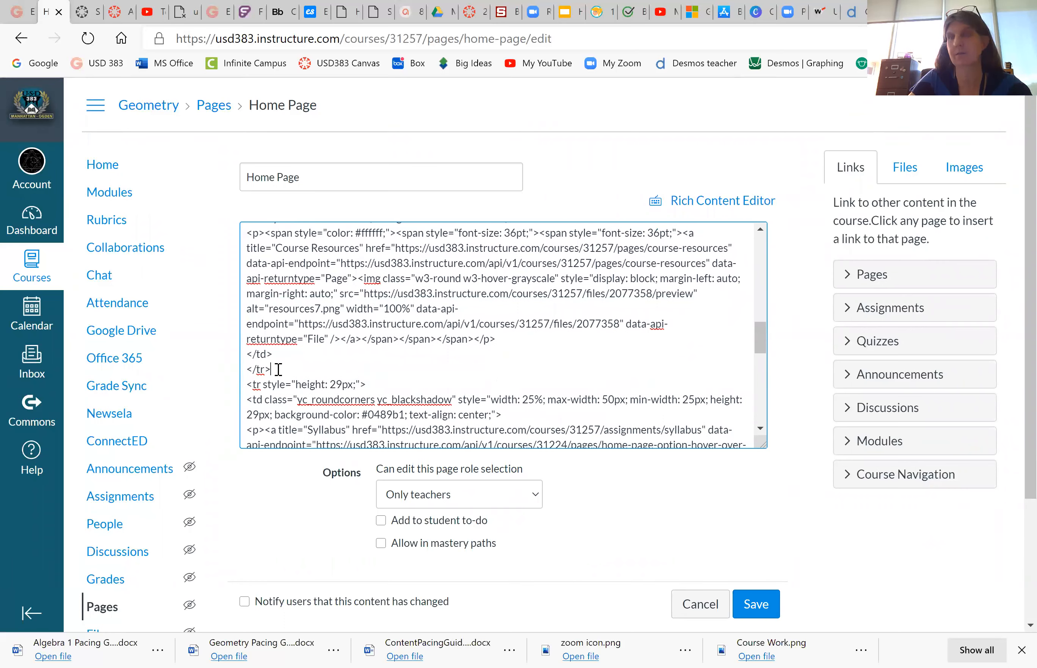
pyautogui.click(278, 369)
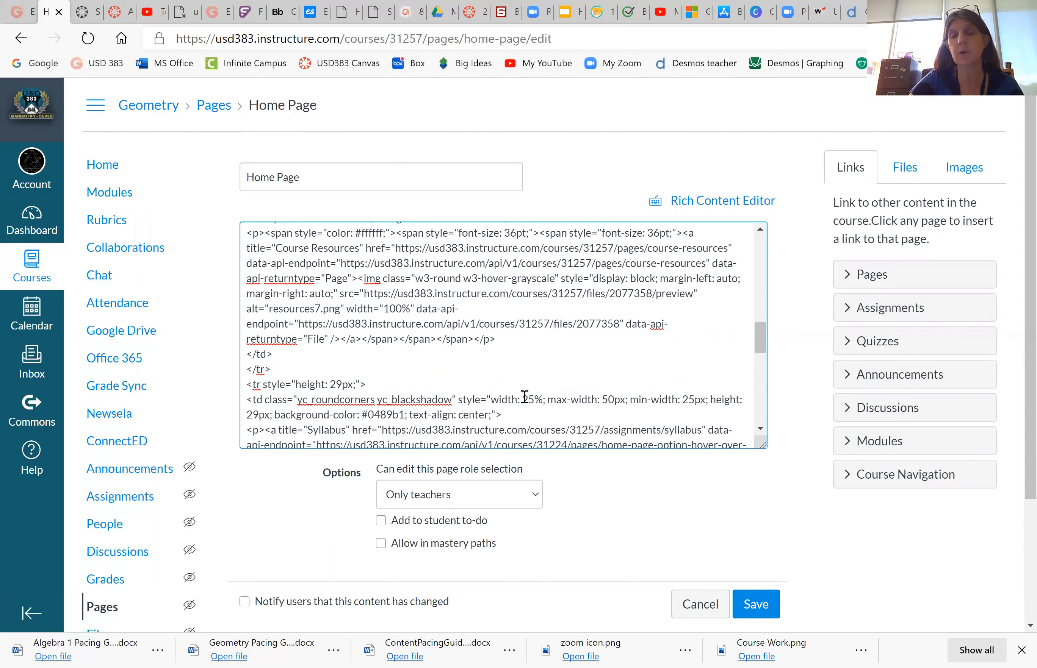
# Set the width of the Syllabus and Canvas Resources cells to 33.333% and the Teacher's Schedule cell to 33.3333% in the HTML.
pyautogui.moveTo(526, 398); pyautogui.dragTo(536, 399)
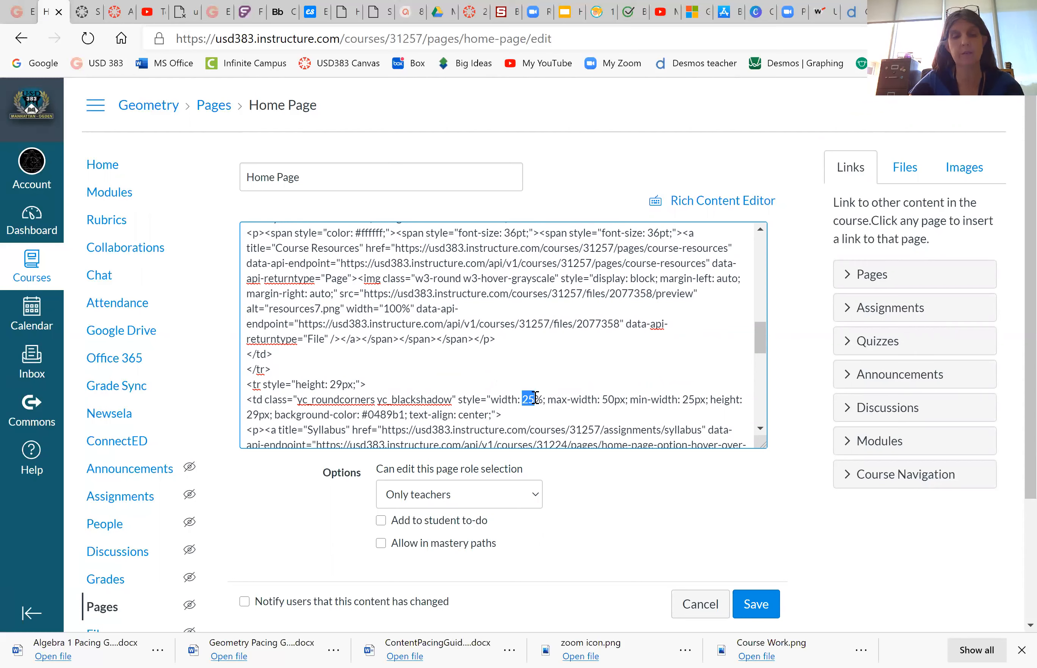
pyautogui.write('33.333')
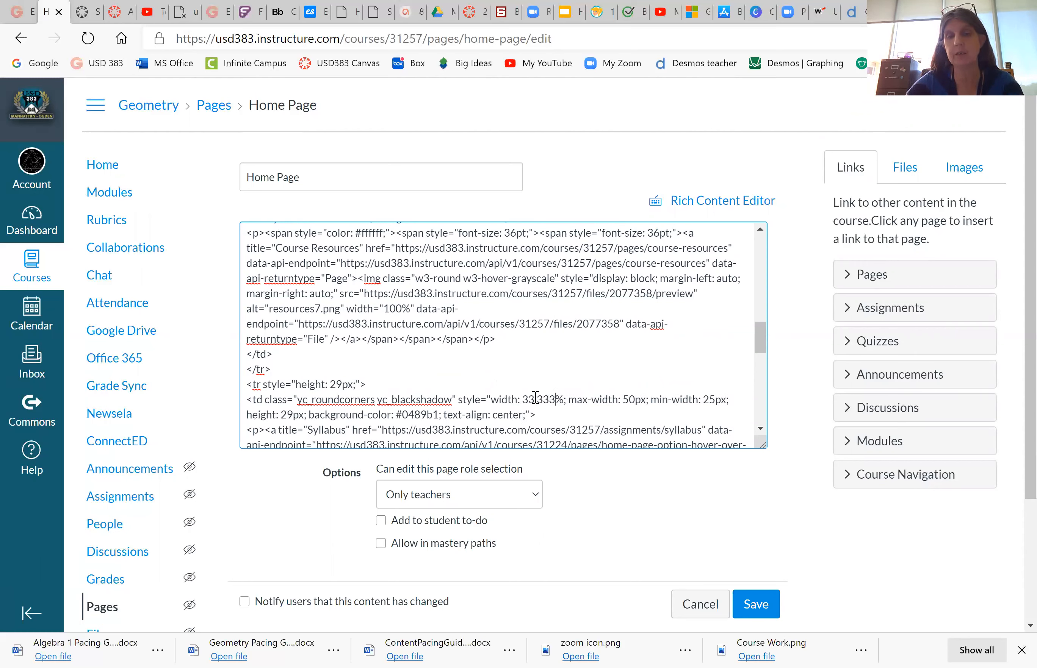
pyautogui.scroll(-3, 535, 398)
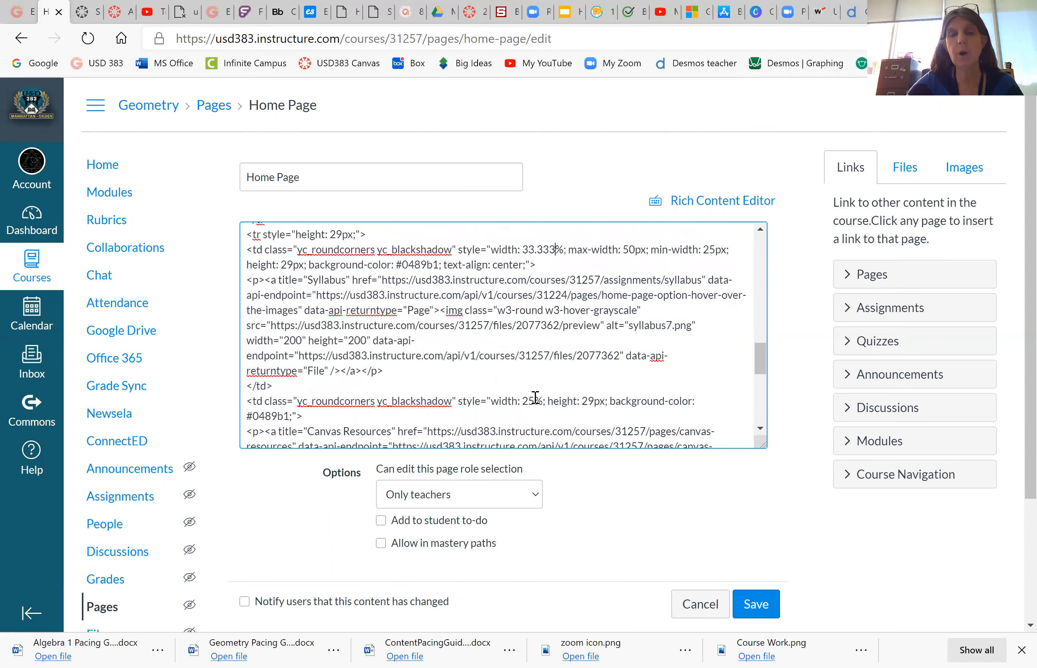
pyautogui.moveTo(522, 370); pyautogui.dragTo(528, 370)
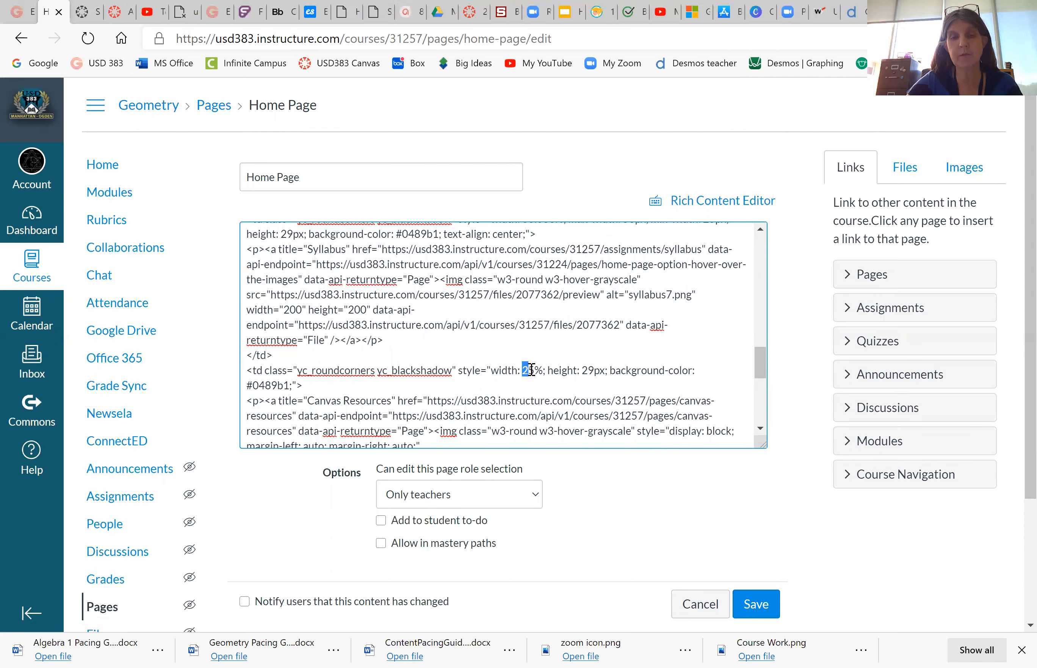
pyautogui.write('33.333')
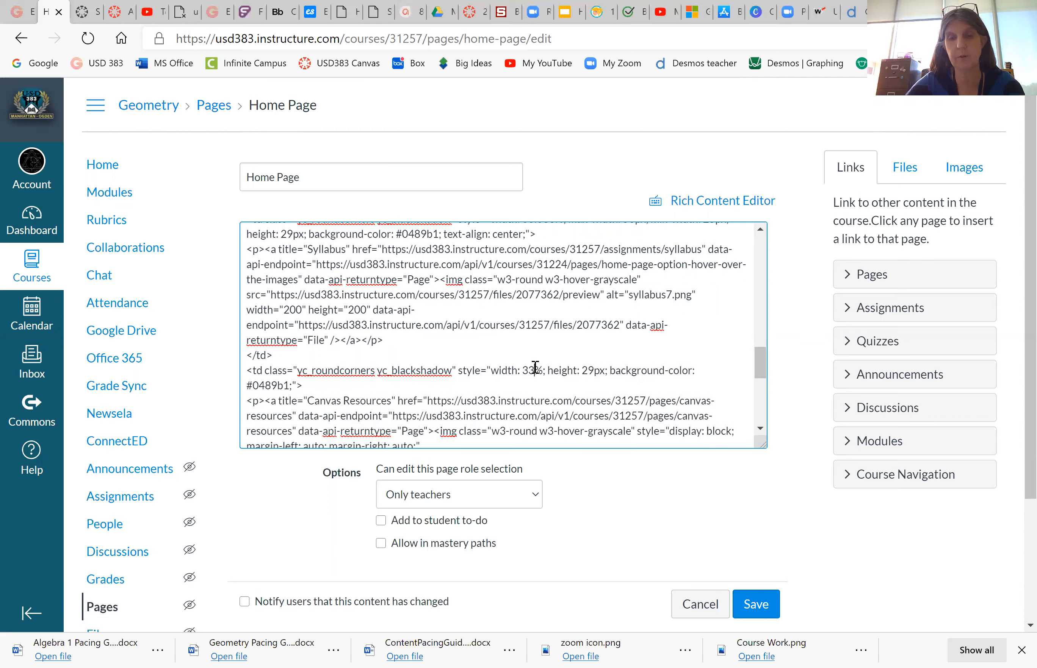
pyautogui.scroll(-4, 535, 367)
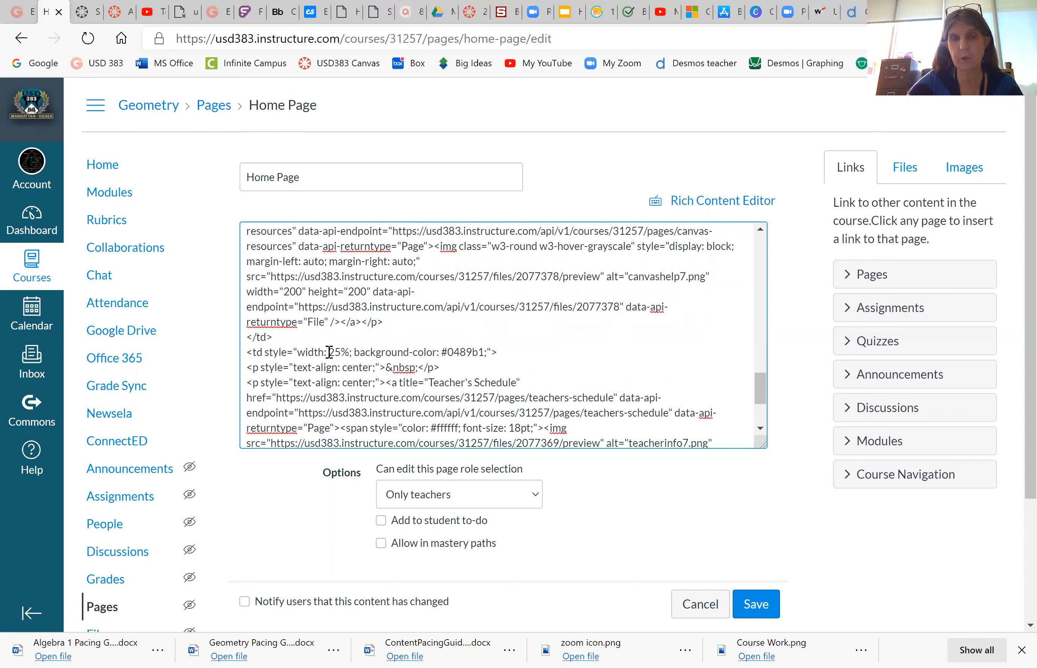
pyautogui.moveTo(329, 352); pyautogui.dragTo(345, 350)
pyautogui.write('33.333')
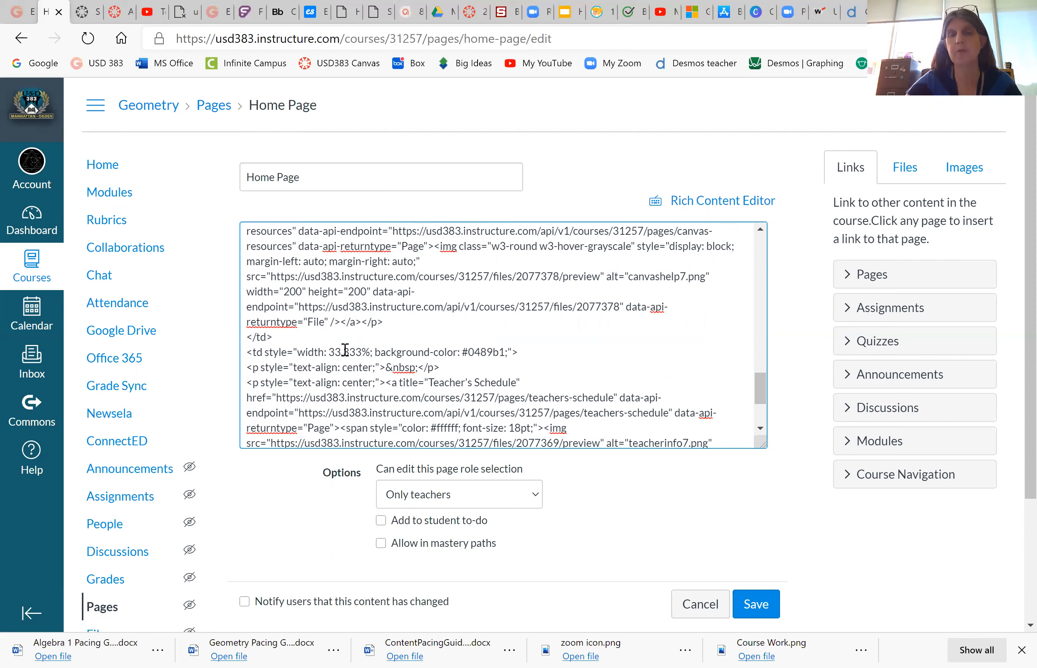
pyautogui.write('3')
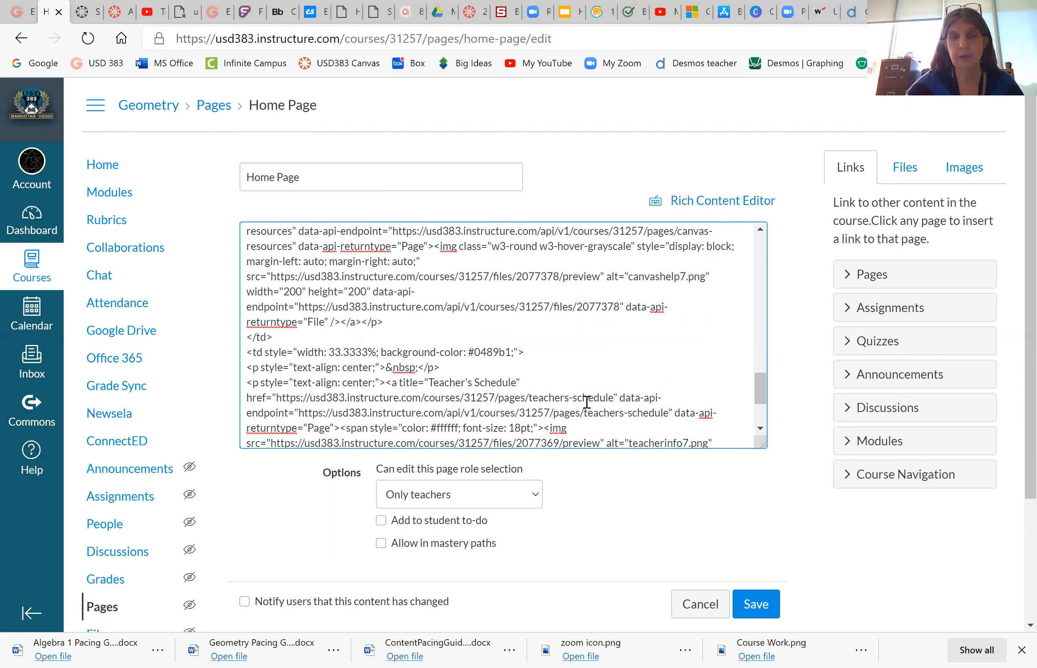
# Save the Home Page and check how the second row of icons compares with the first.
pyautogui.scroll(-3, 649, 479)
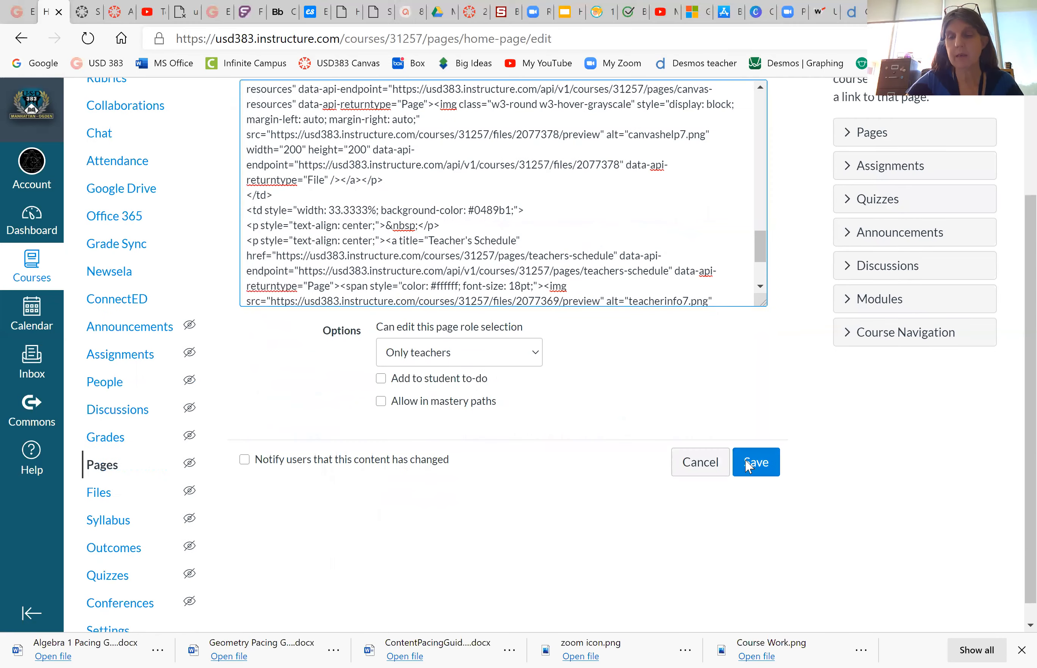
pyautogui.click(747, 465)
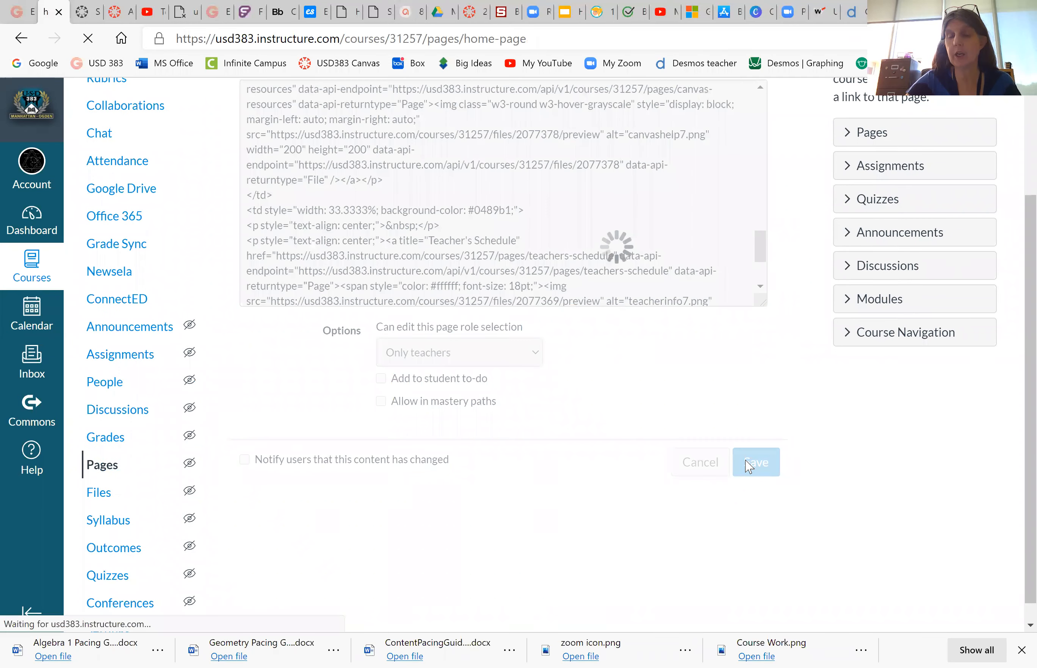
pyautogui.scroll(-12, 778, 364)
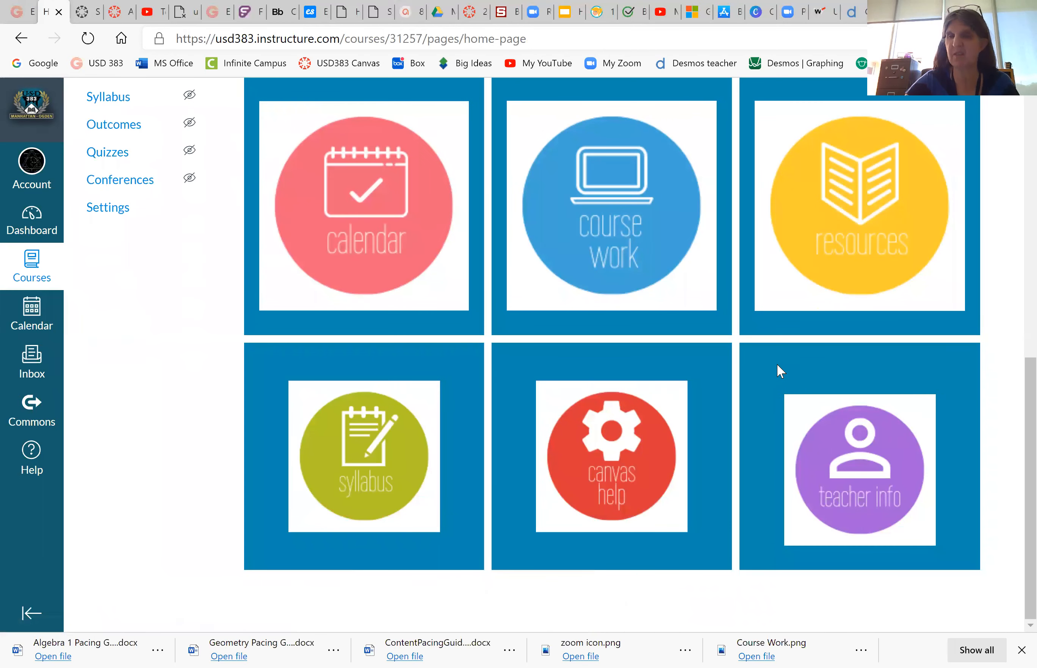
pyautogui.scroll(8, 777, 366)
pyautogui.scroll(-8, 777, 369)
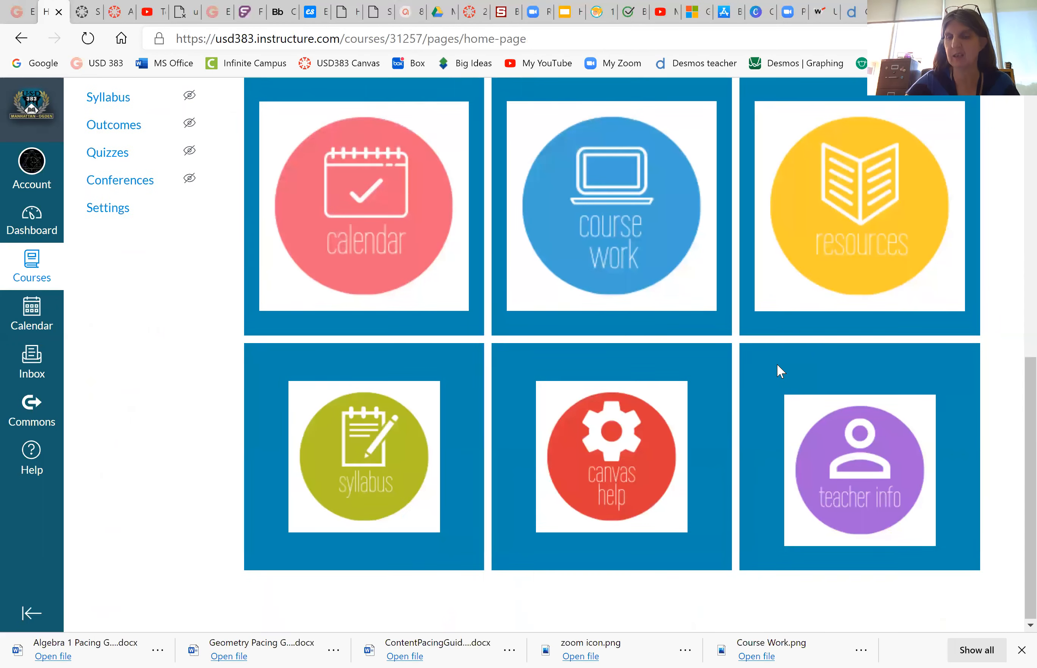
pyautogui.scroll(12, 767, 305)
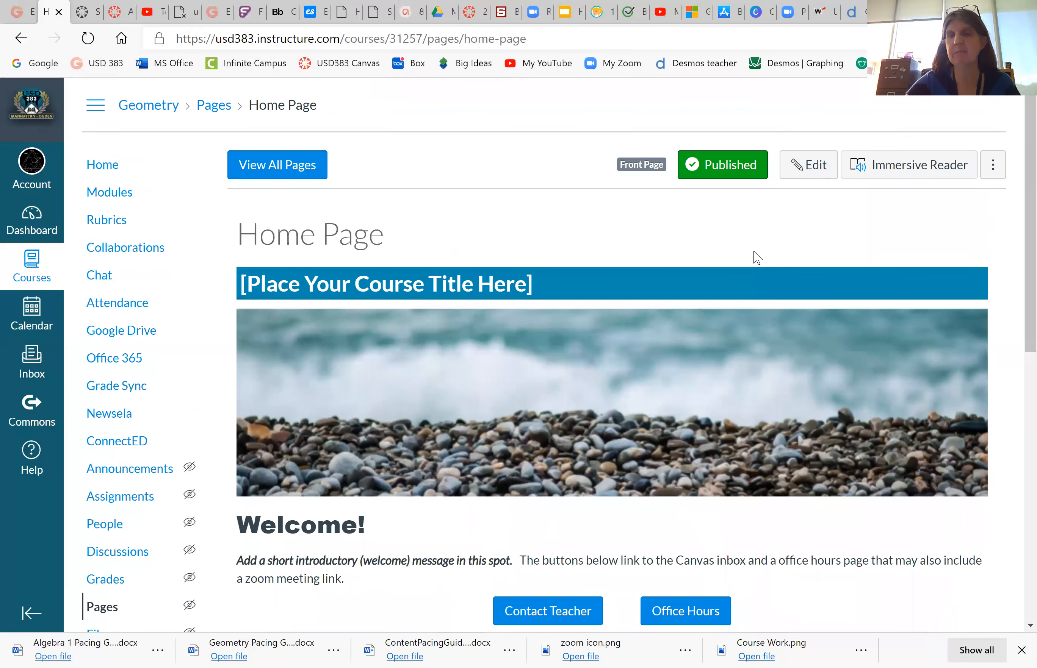
# Reopen the Home Page's HTML source and replace the syllabus7.png image's fixed width and height with a width of 80%.
pyautogui.click(804, 173)
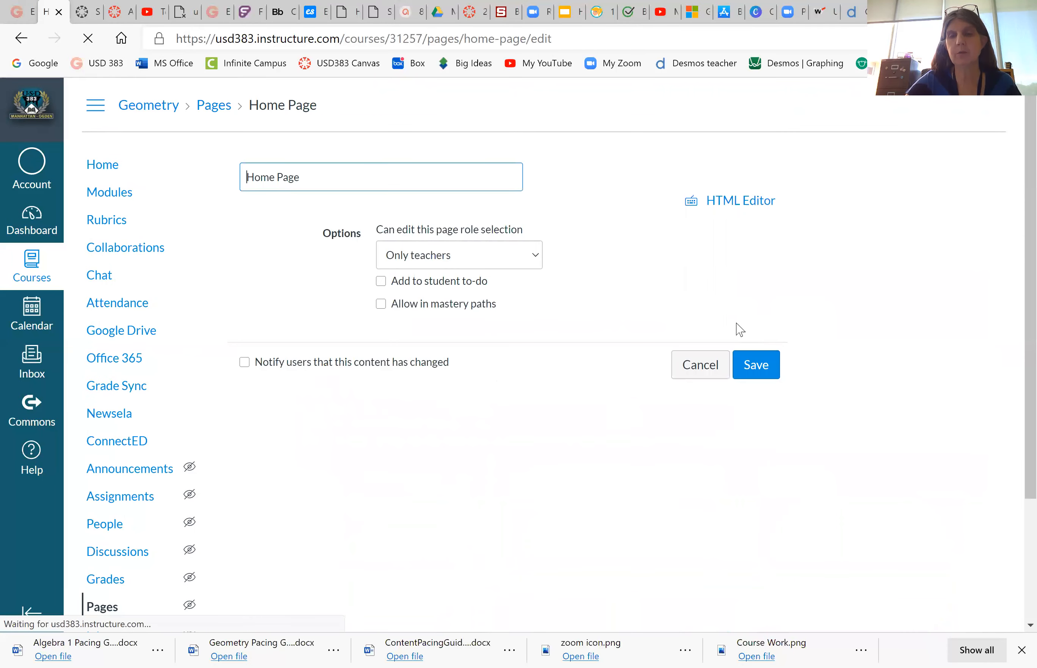
pyautogui.moveTo(767, 312); pyautogui.dragTo(778, 350)
pyautogui.click(754, 203)
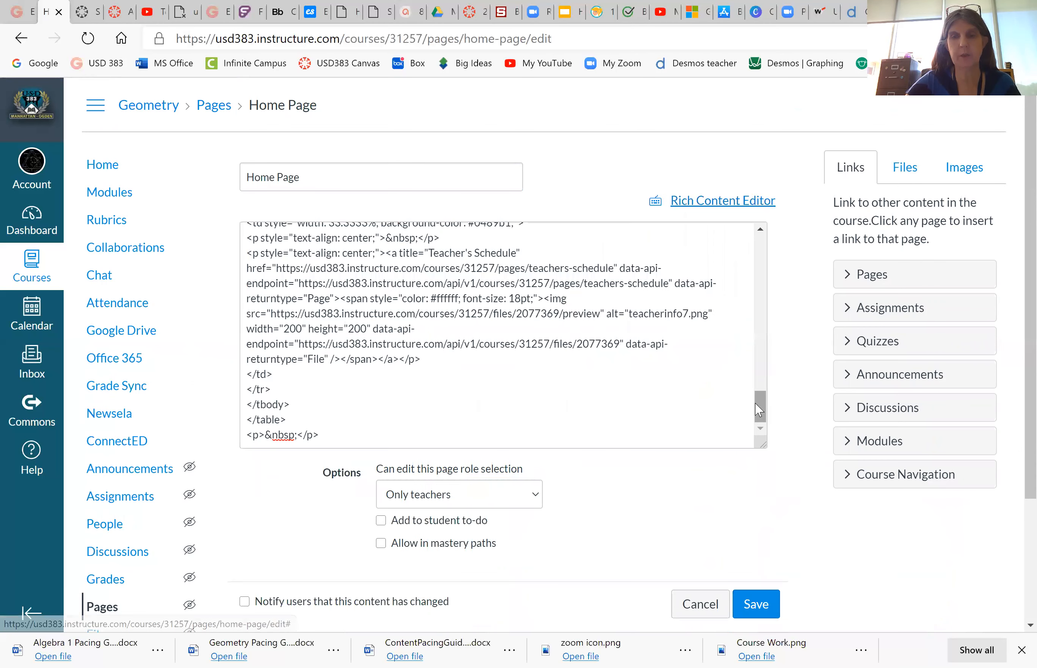
pyautogui.moveTo(760, 405); pyautogui.dragTo(767, 360)
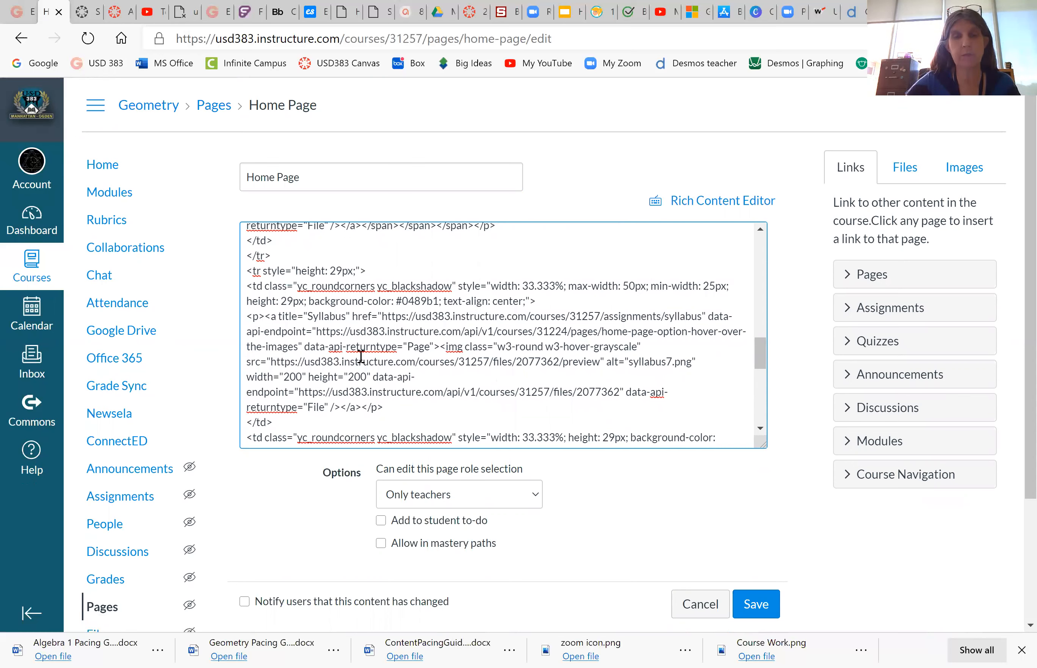
pyautogui.moveTo(285, 377); pyautogui.dragTo(368, 374)
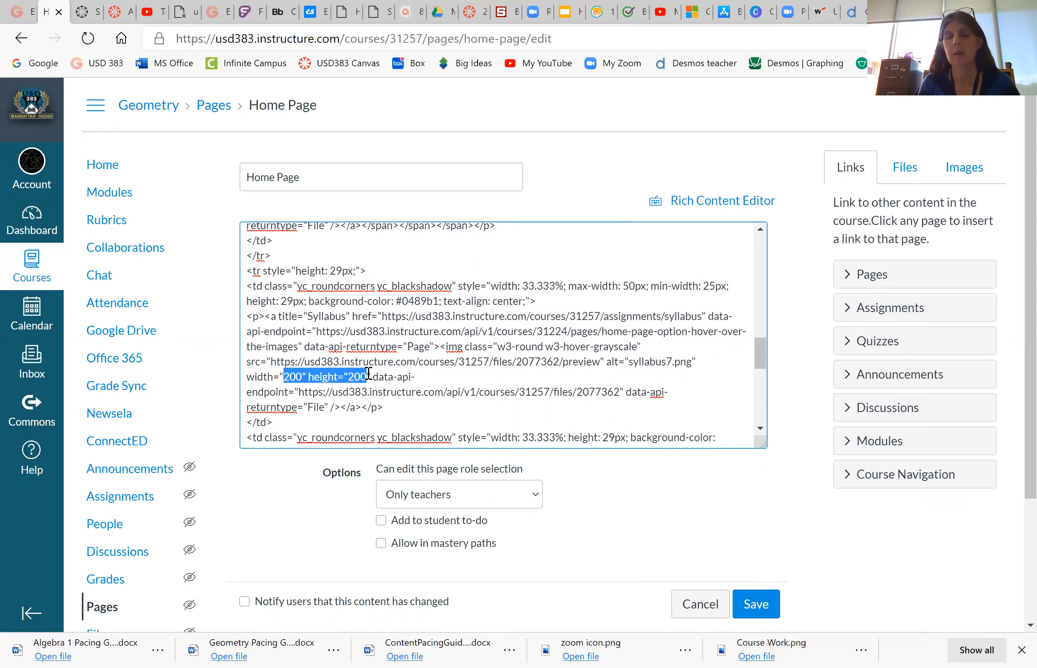
pyautogui.write('80')
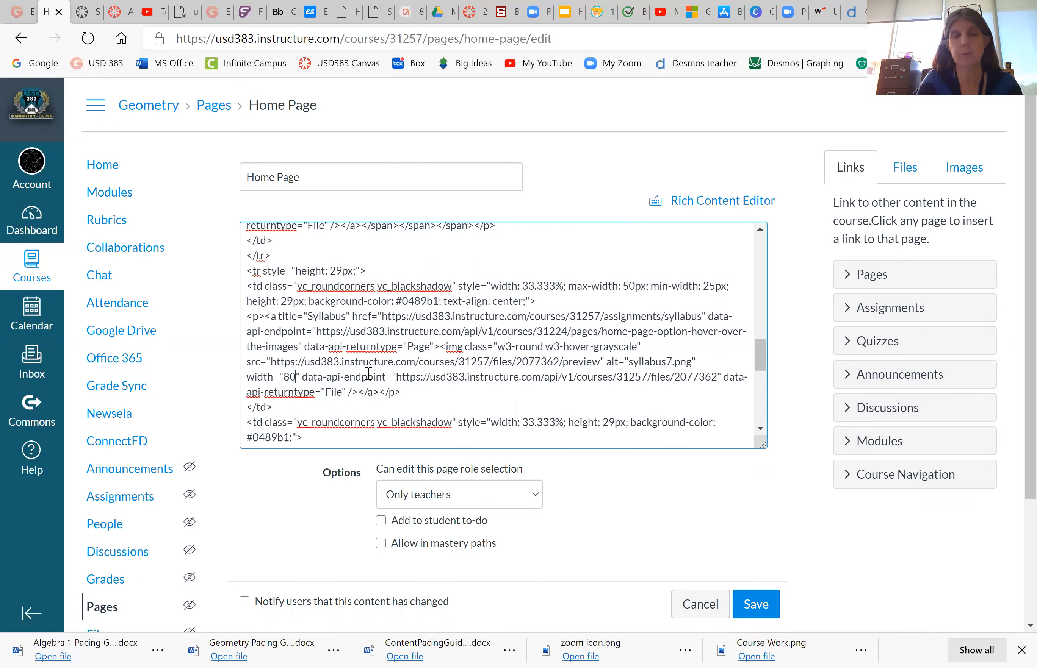
pyautogui.write('%')
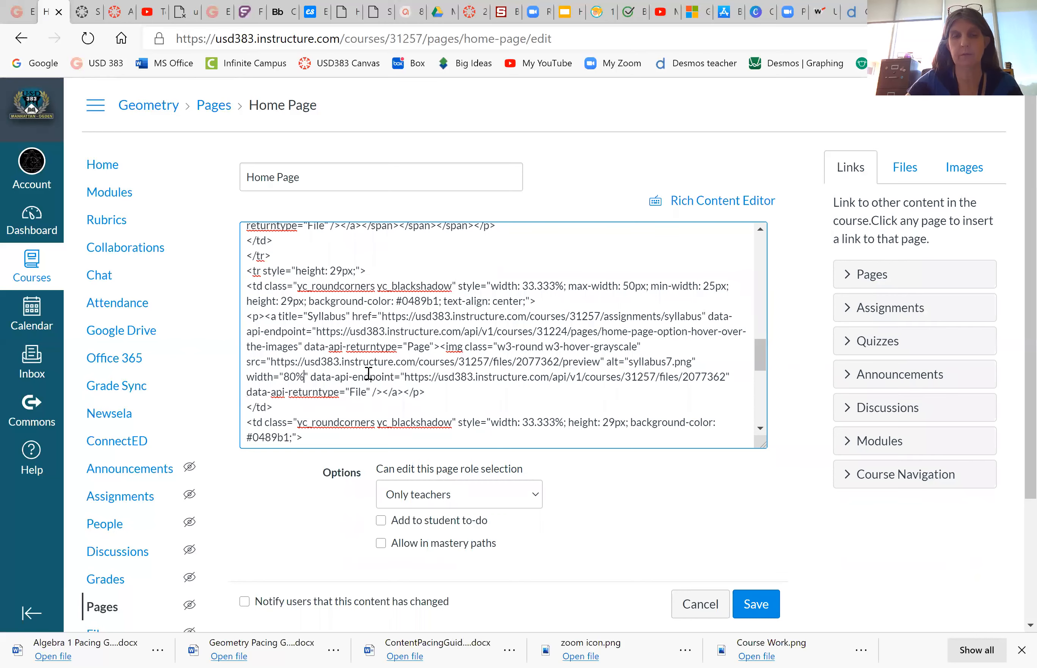
# Replace the canvashelp7.png image's fixed width and height with a width of 80%.
pyautogui.scroll(-3, 368, 373)
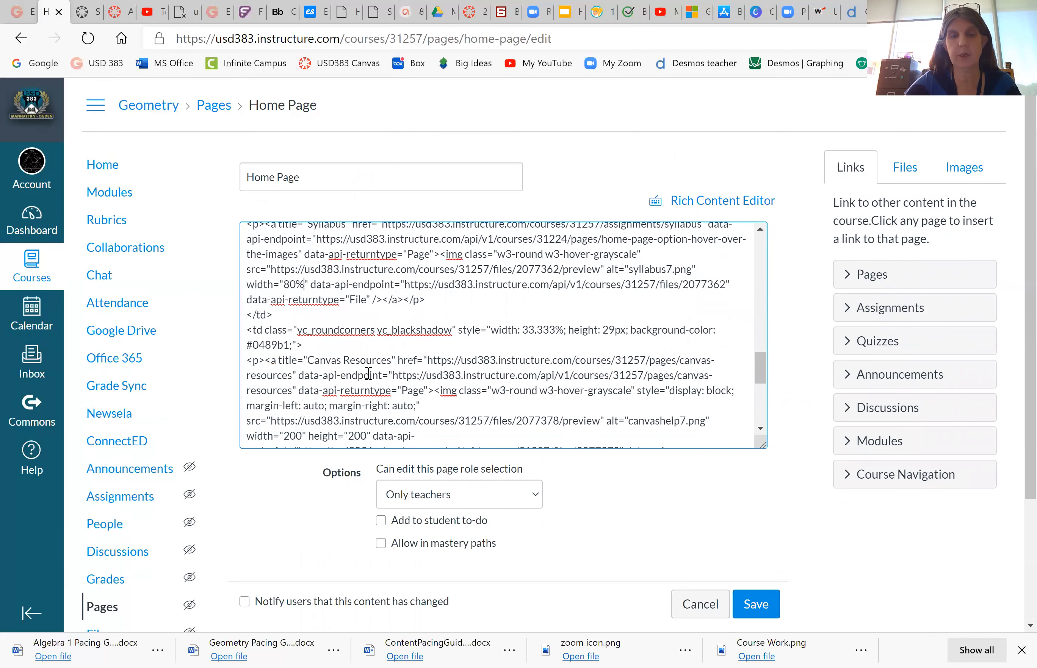
pyautogui.moveTo(284, 384); pyautogui.dragTo(367, 383)
pyautogui.write('80%')
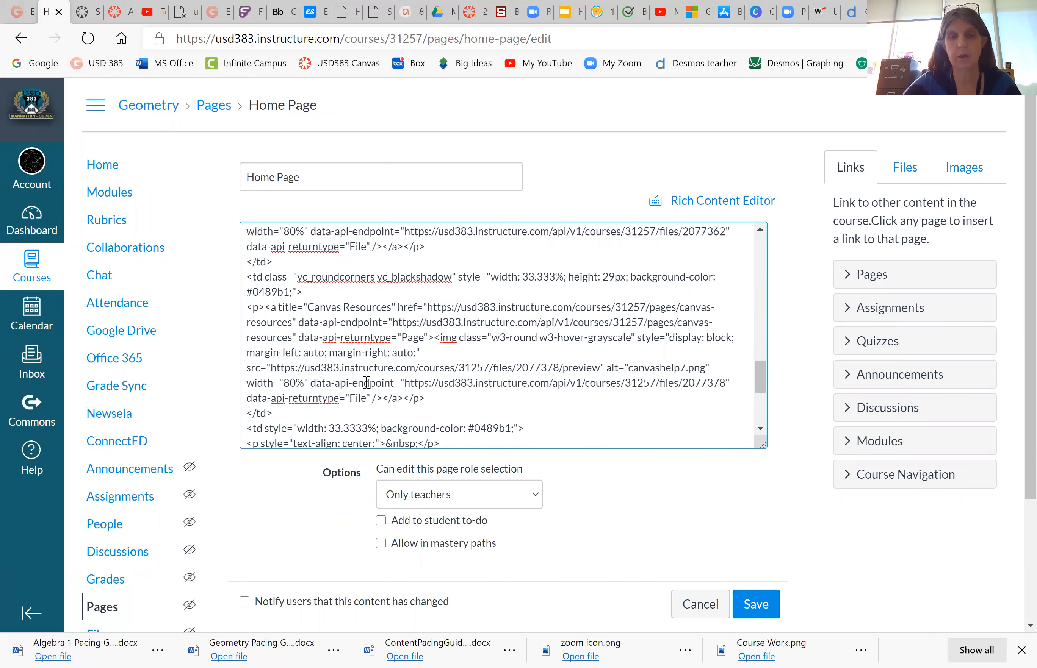
# Replace the teacherinfo7.png image's fixed width and height with a width of 80% in the HTML source.
pyautogui.scroll(-3, 366, 383)
pyautogui.scroll(-2, 367, 384)
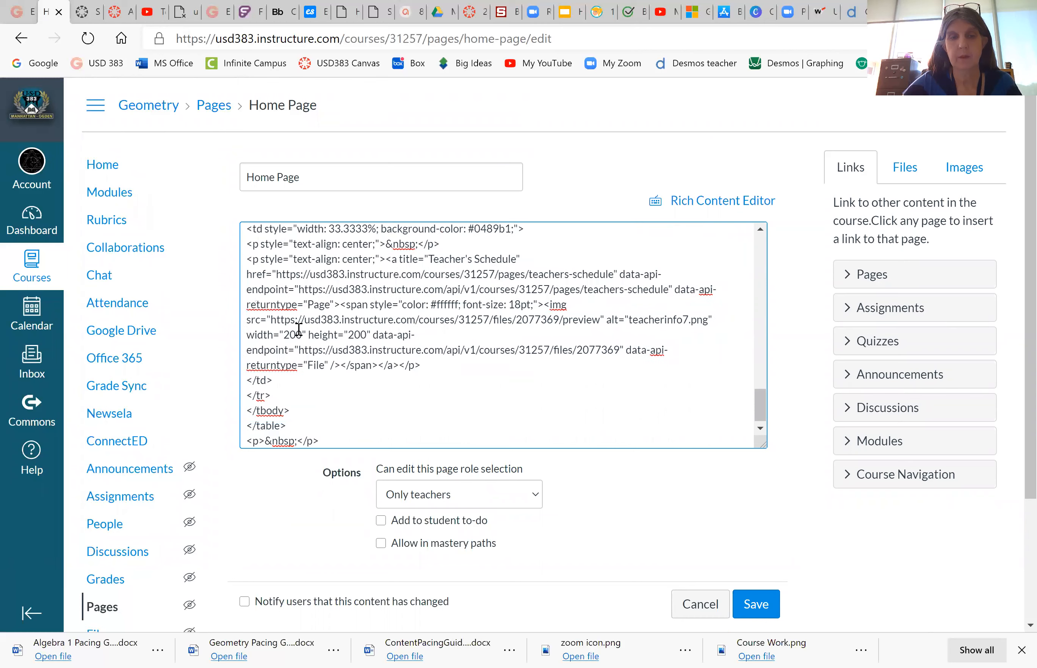
pyautogui.moveTo(287, 332); pyautogui.dragTo(365, 335)
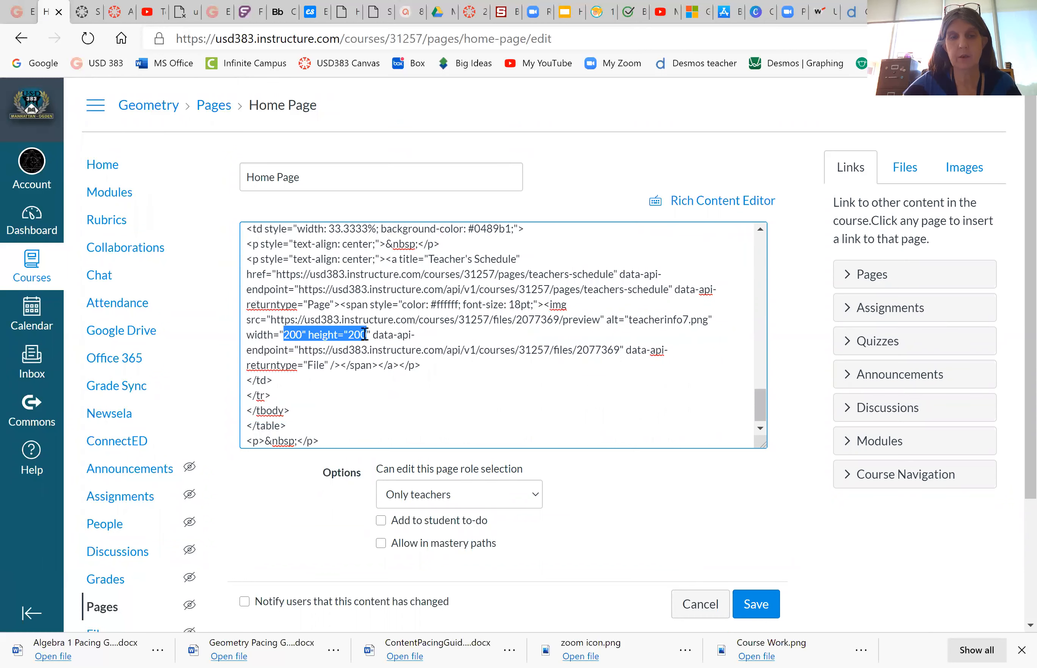
pyautogui.write('80%')
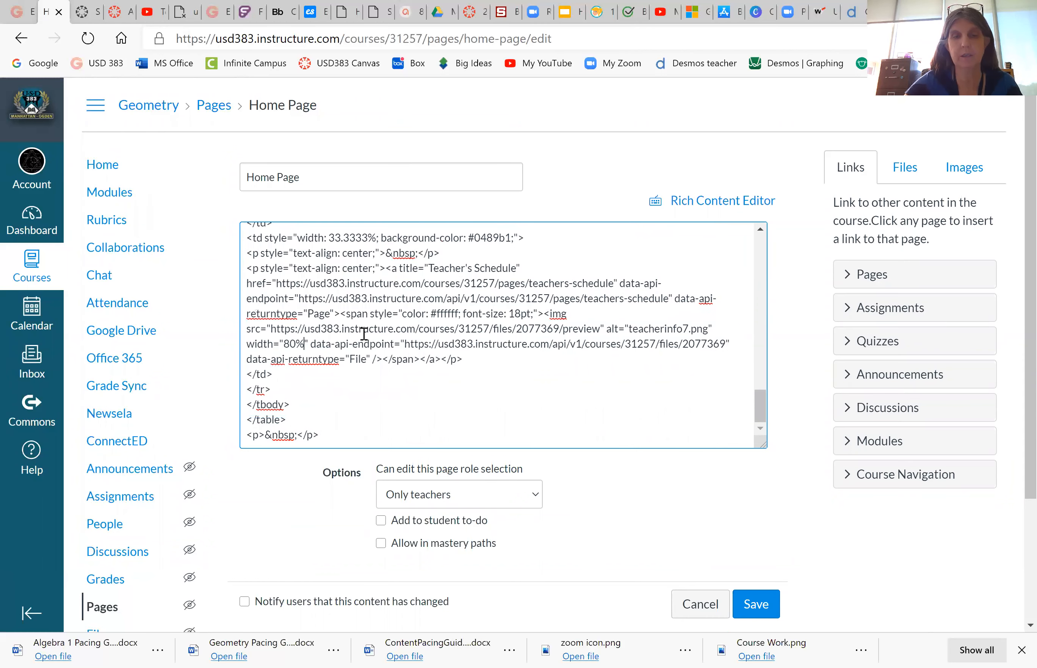
# Save the Home Page and compare the size and alignment of its two rows of icons.
pyautogui.click(756, 604)
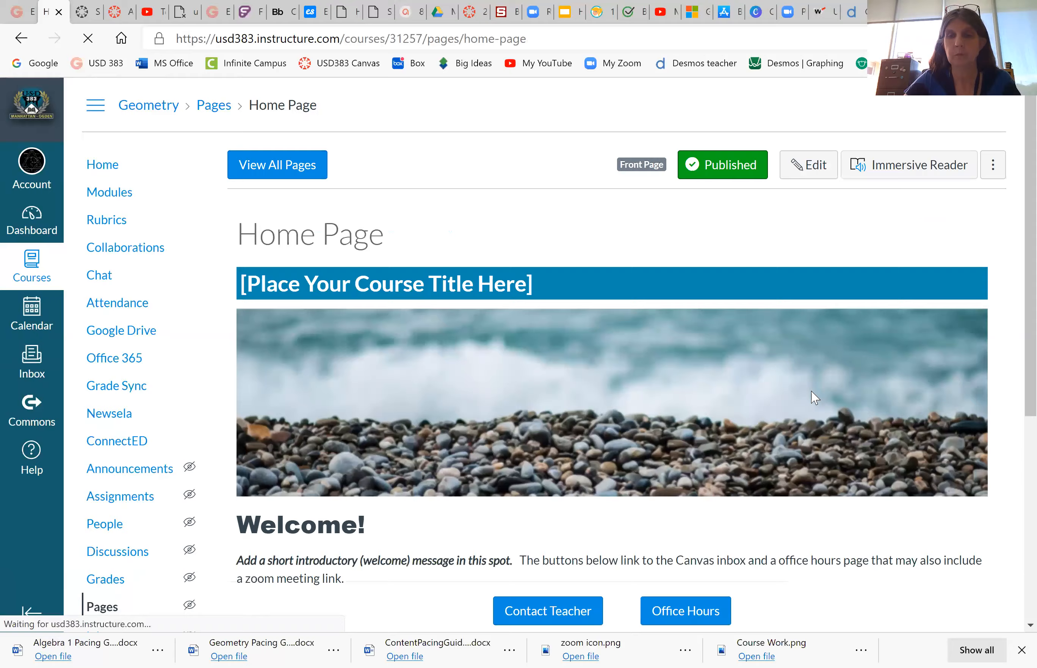
pyautogui.scroll(-10, 815, 399)
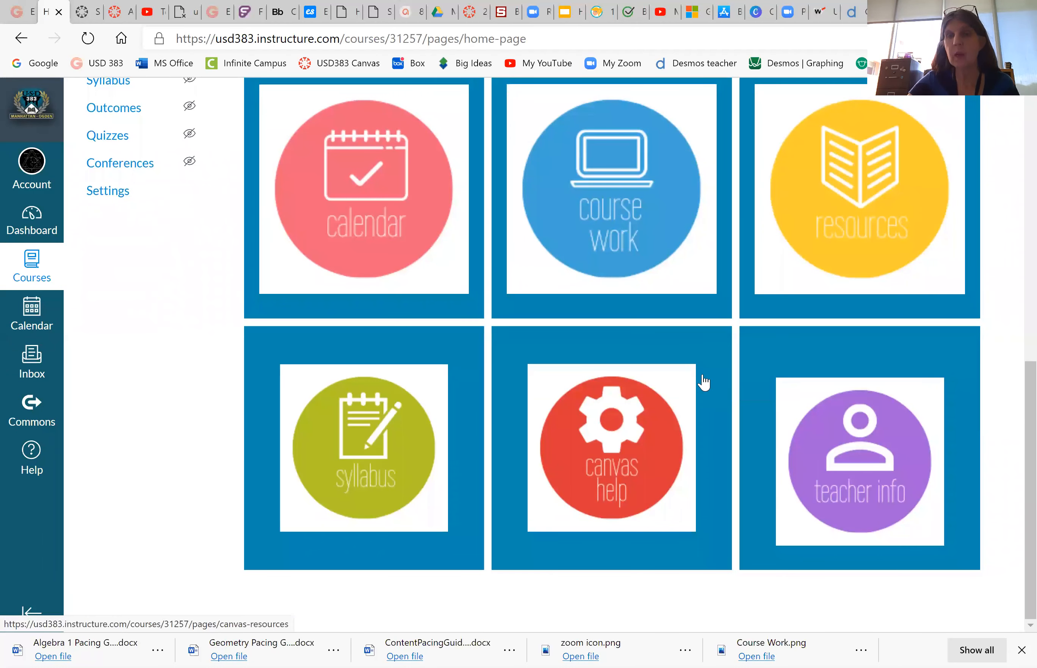
pyautogui.scroll(7, 703, 379)
pyautogui.scroll(-2, 703, 377)
pyautogui.scroll(-2, 702, 375)
pyautogui.scroll(6, 703, 374)
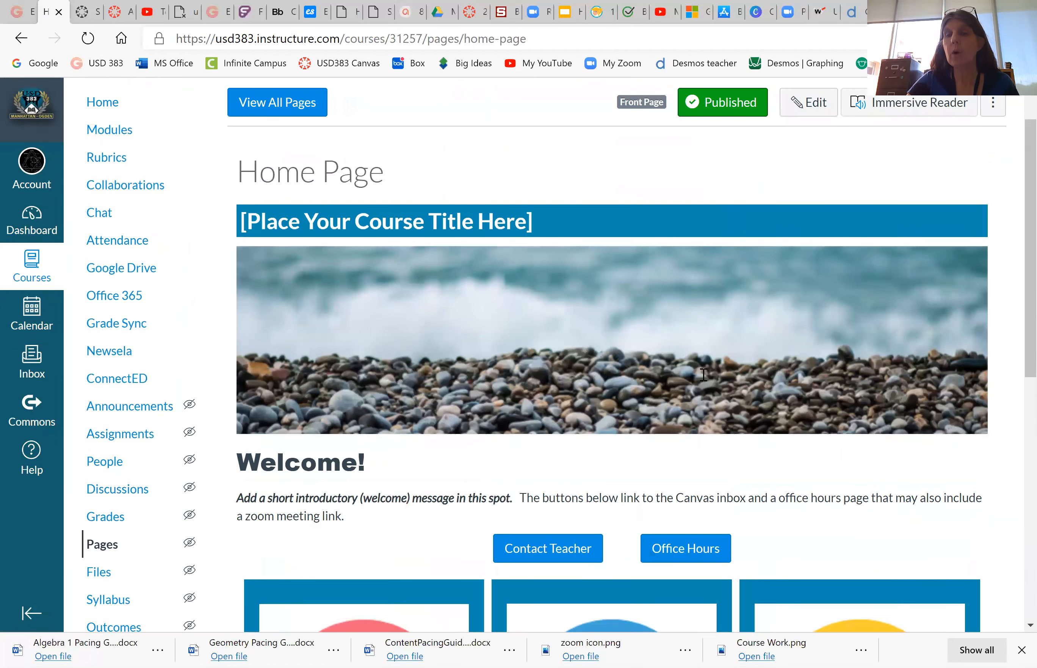
pyautogui.scroll(1, 702, 373)
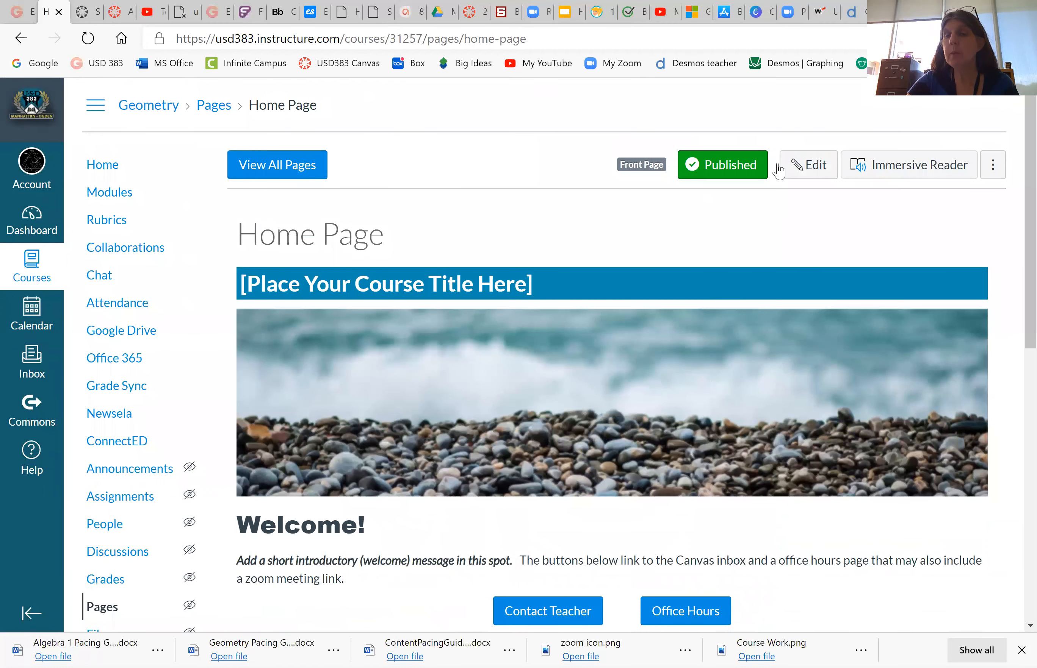
# Reopen the Home Page for editing and left-align the syllabus icon in its table cell.
pyautogui.click(811, 168)
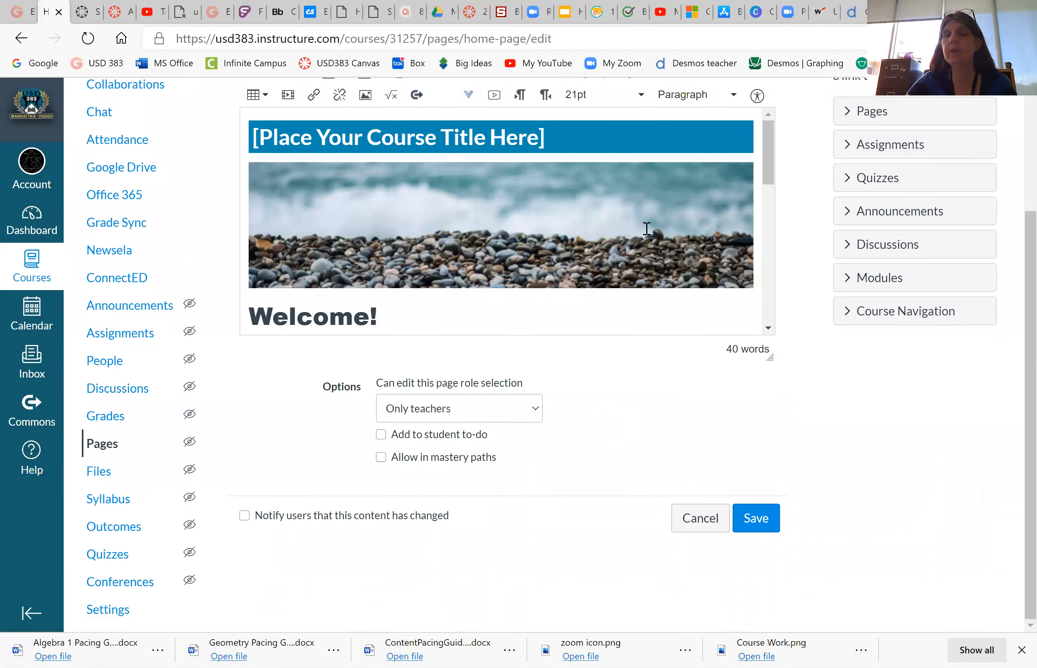
pyautogui.scroll(-2, 771, 183)
pyautogui.scroll(-5, 772, 218)
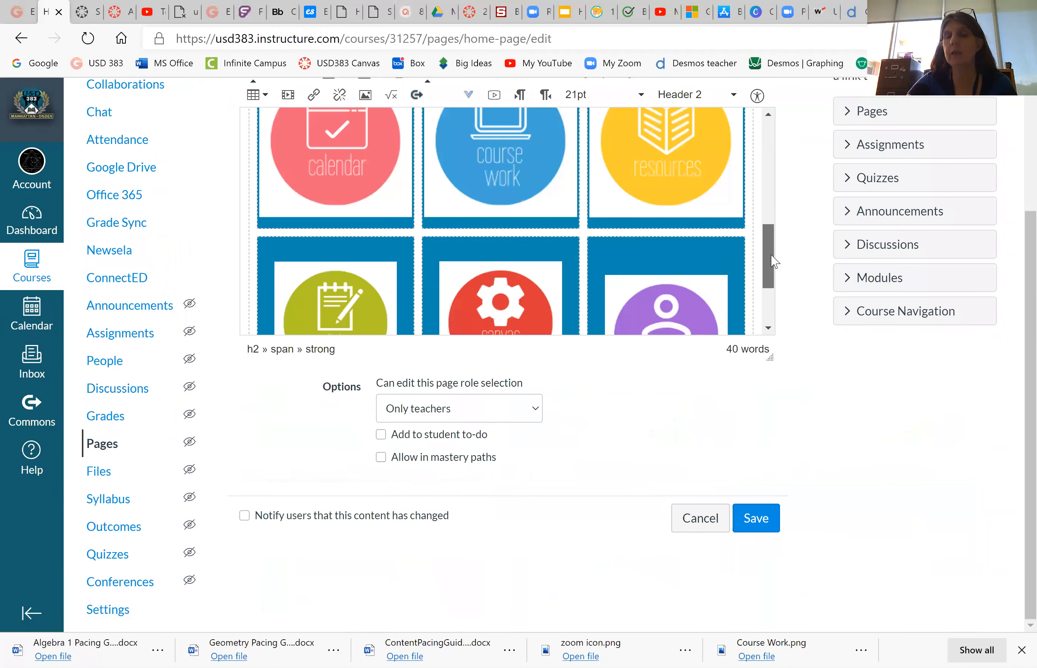
pyautogui.click(339, 203)
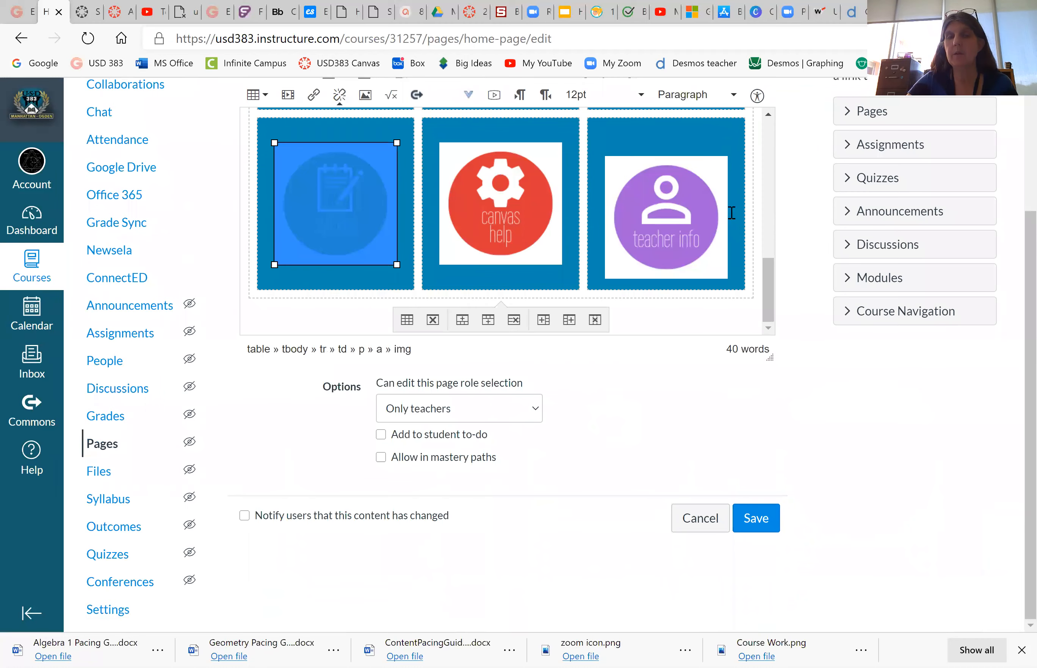
pyautogui.scroll(2, 734, 213)
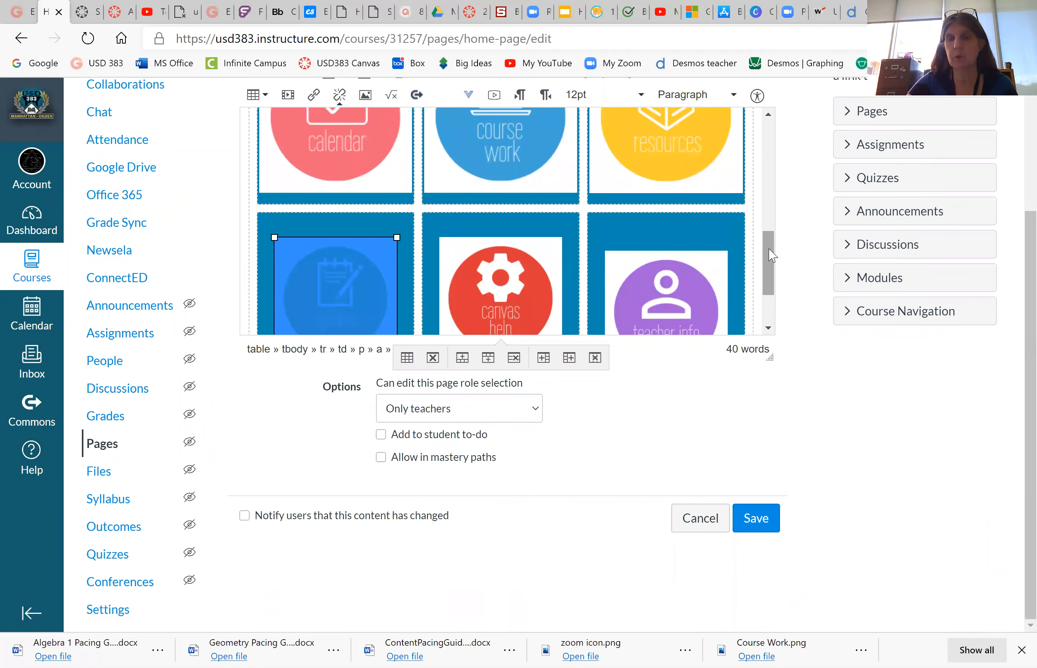
pyautogui.scroll(1, 771, 239)
pyautogui.scroll(4, 425, 238)
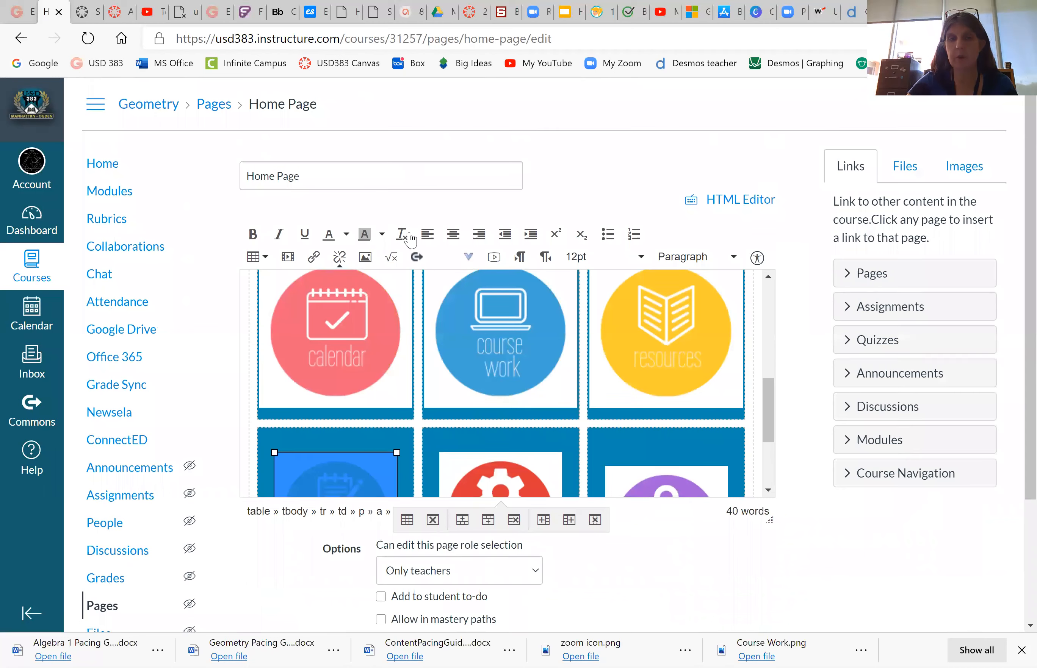
pyautogui.click(425, 237)
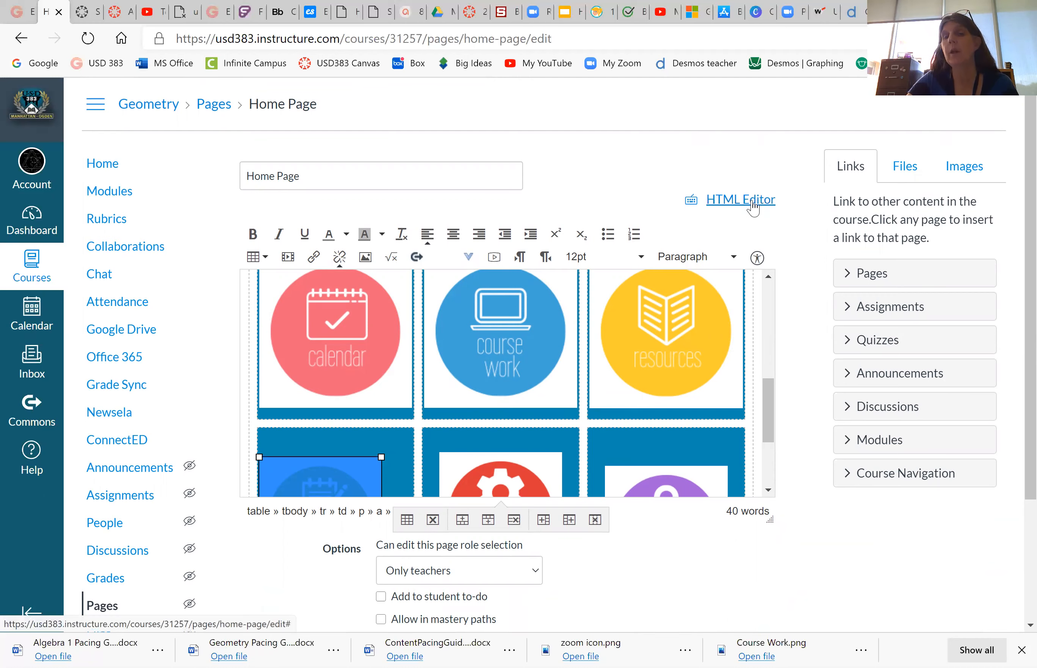
# Save the page with the left-aligned syllabus icon and check its position in the second row.
pyautogui.scroll(-1, 766, 558)
pyautogui.scroll(-3, 766, 558)
pyautogui.click(756, 519)
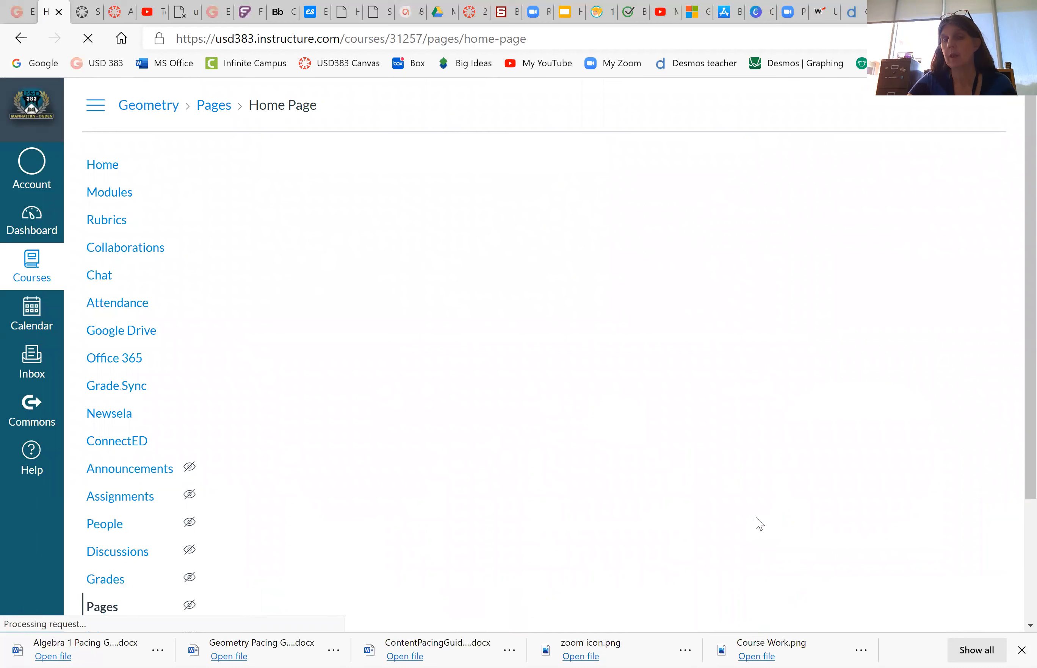
pyautogui.scroll(-10, 759, 523)
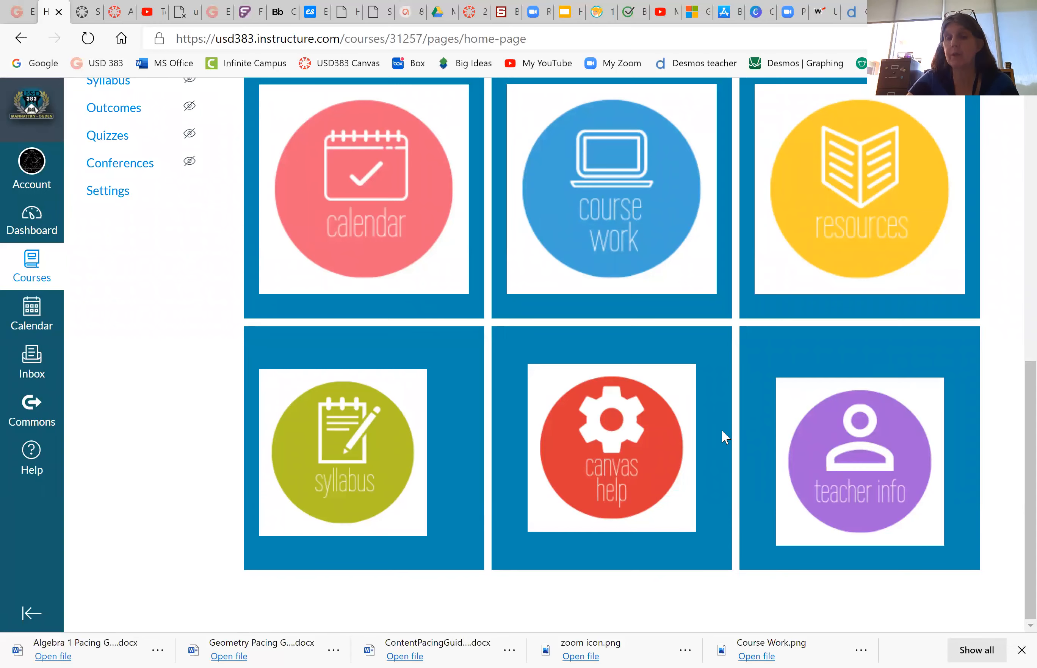
pyautogui.scroll(12, 722, 429)
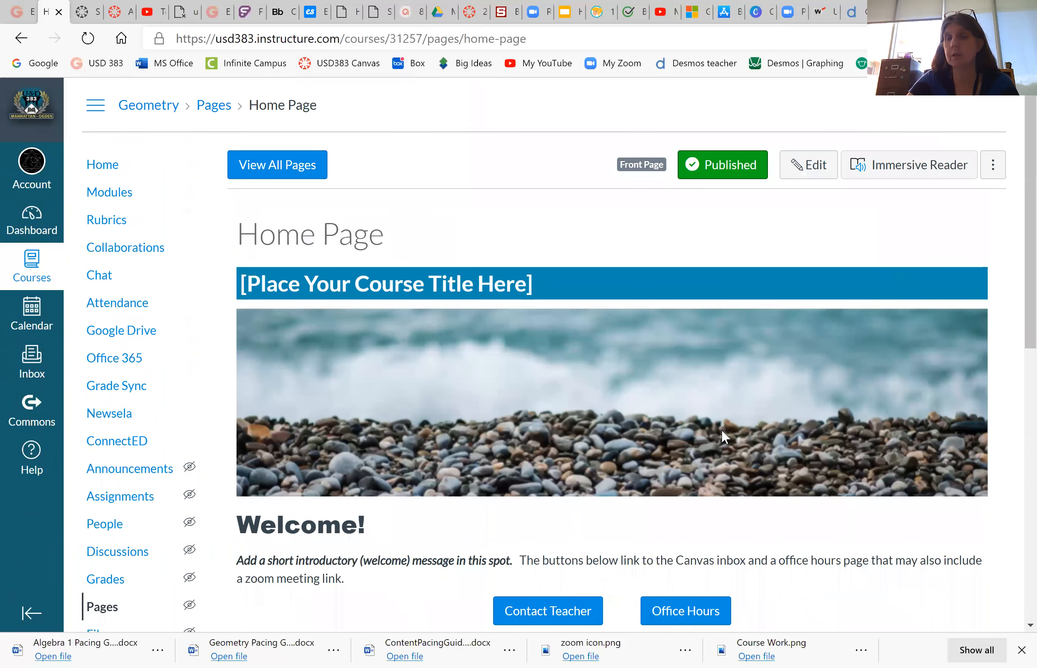
# Edit the Home Page again and center the syllabus icon in its table cell.
pyautogui.click(803, 169)
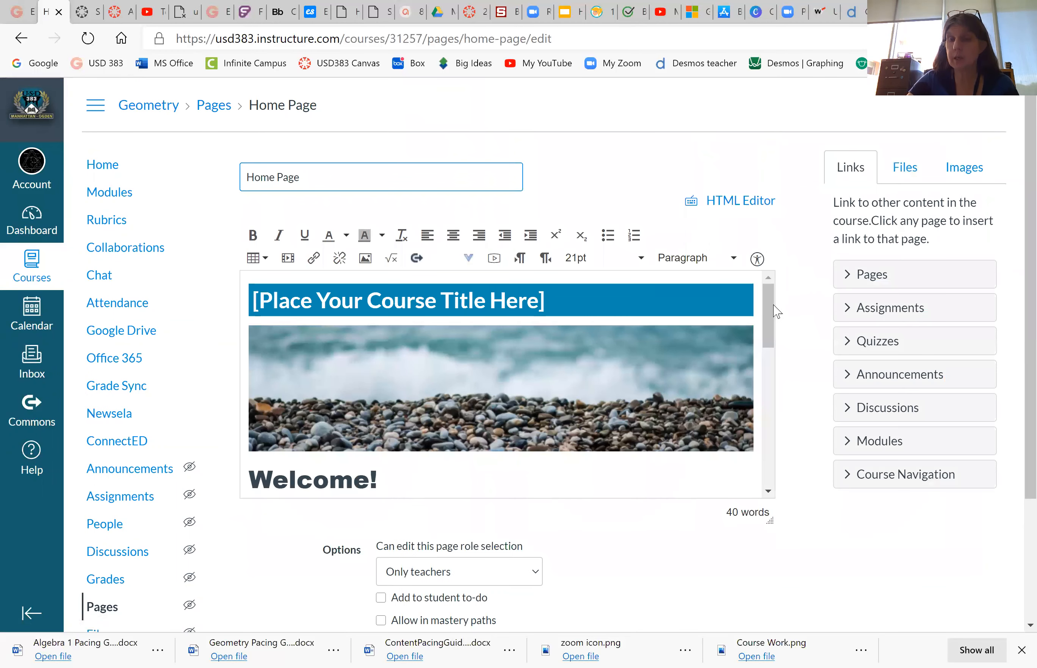
pyautogui.moveTo(771, 339); pyautogui.dragTo(771, 459)
pyautogui.click(396, 411)
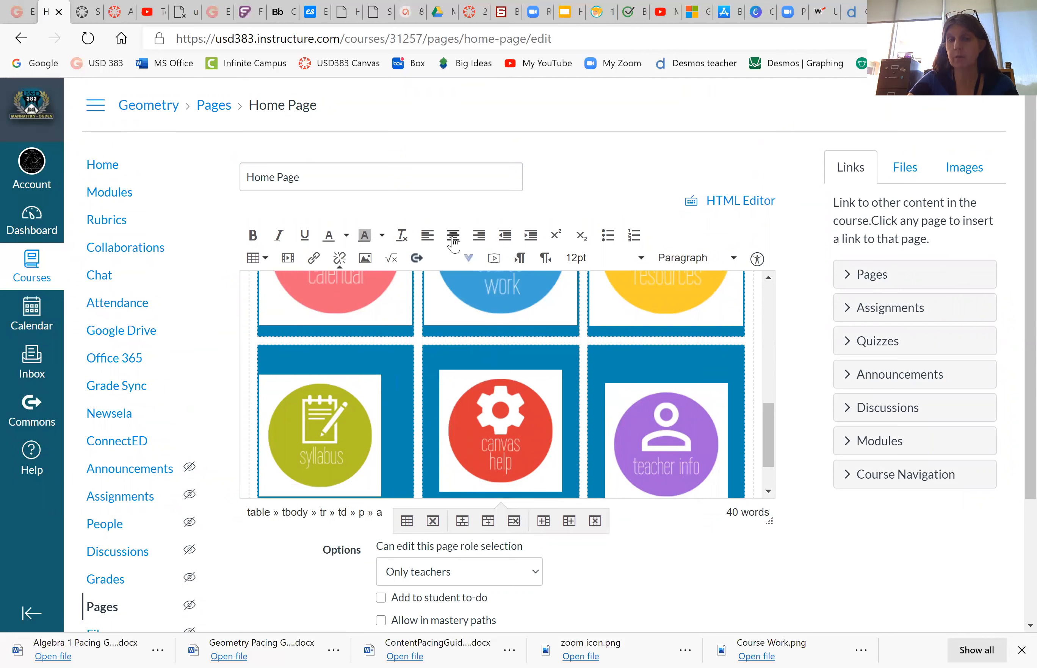
pyautogui.click(348, 413)
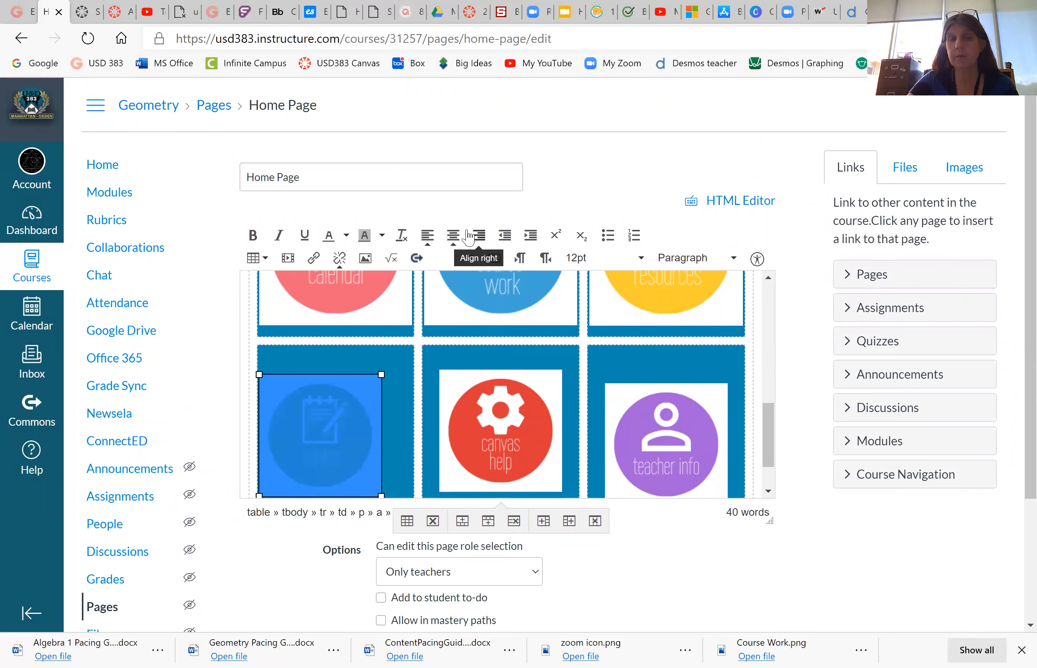
pyautogui.click(455, 240)
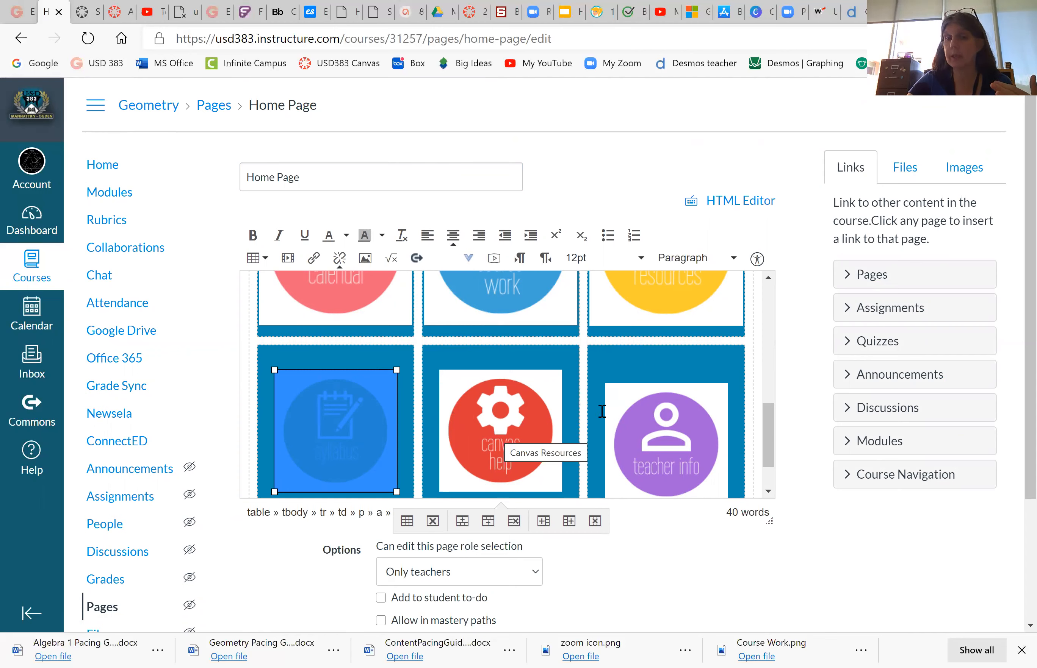
# Delete the teacher info icon and the leftover blank paragraph from the last cell of the second row.
pyautogui.click(675, 368)
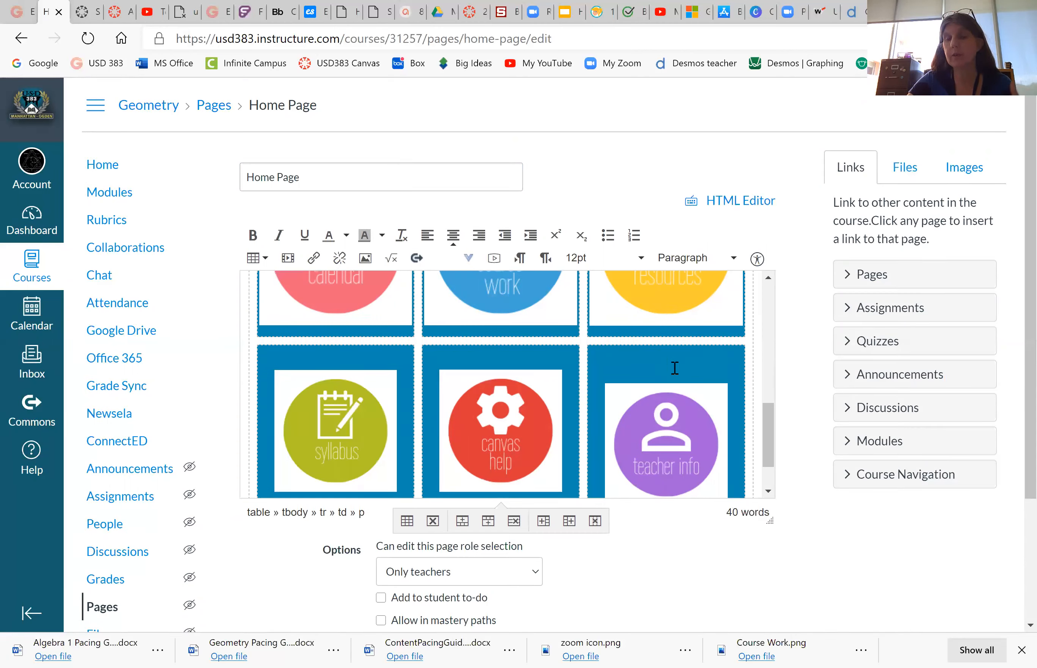
pyautogui.click(675, 437)
pyautogui.click(669, 364)
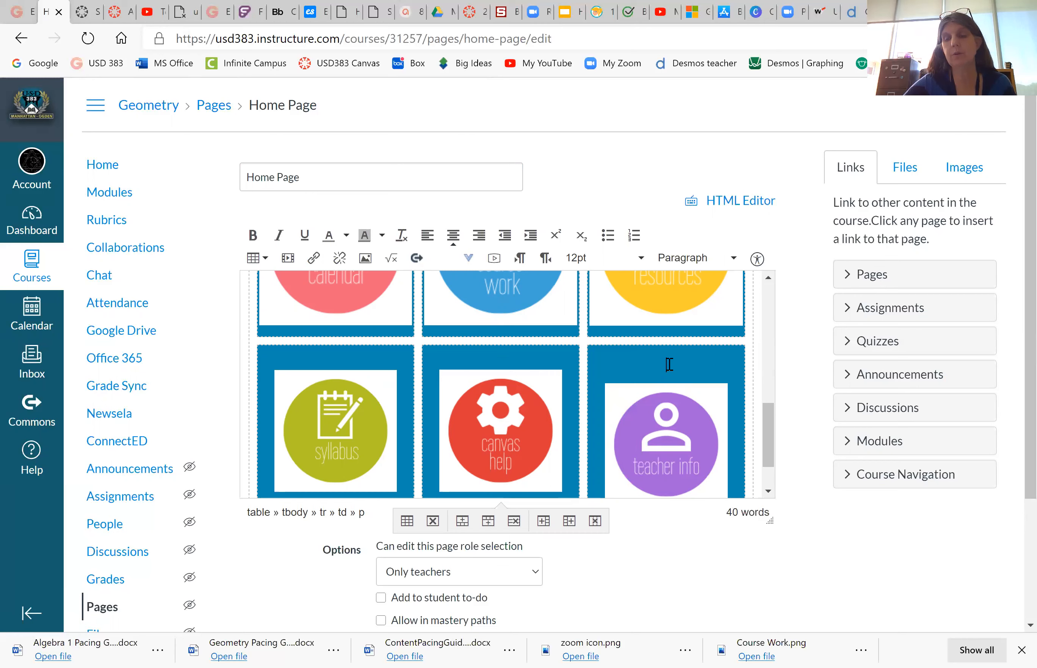
pyautogui.click(687, 417)
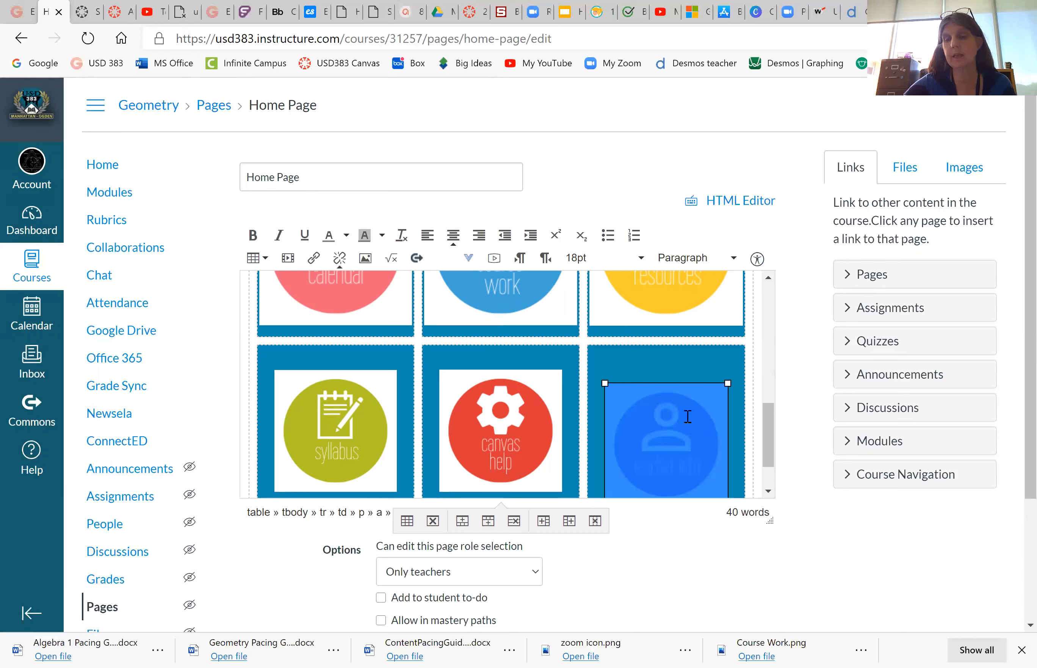
pyautogui.press('Delete')
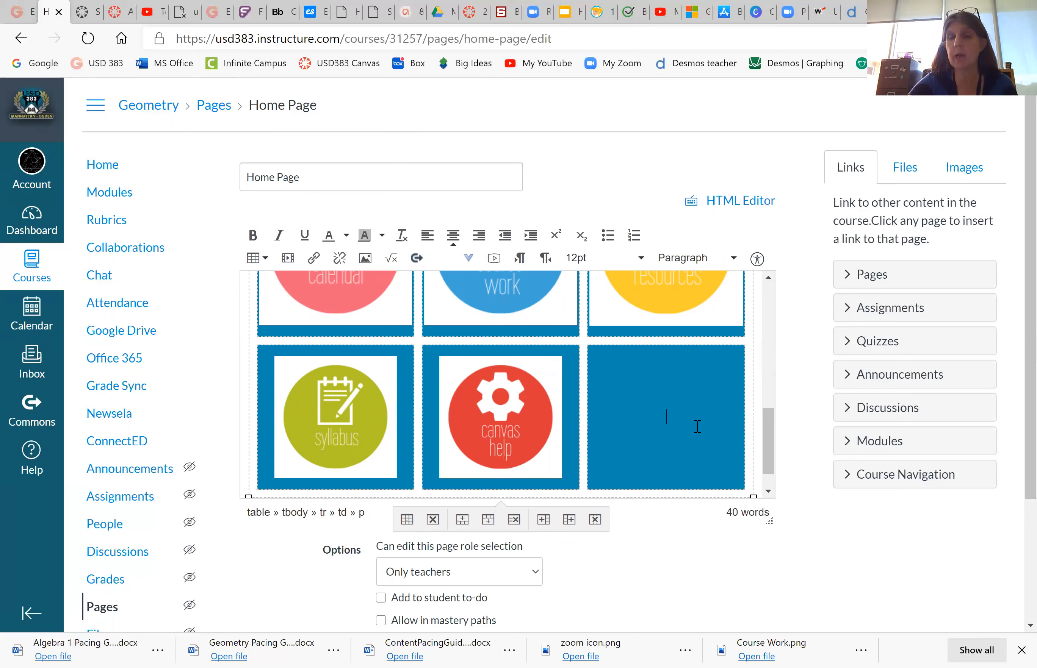
pyautogui.press('BackSpace')
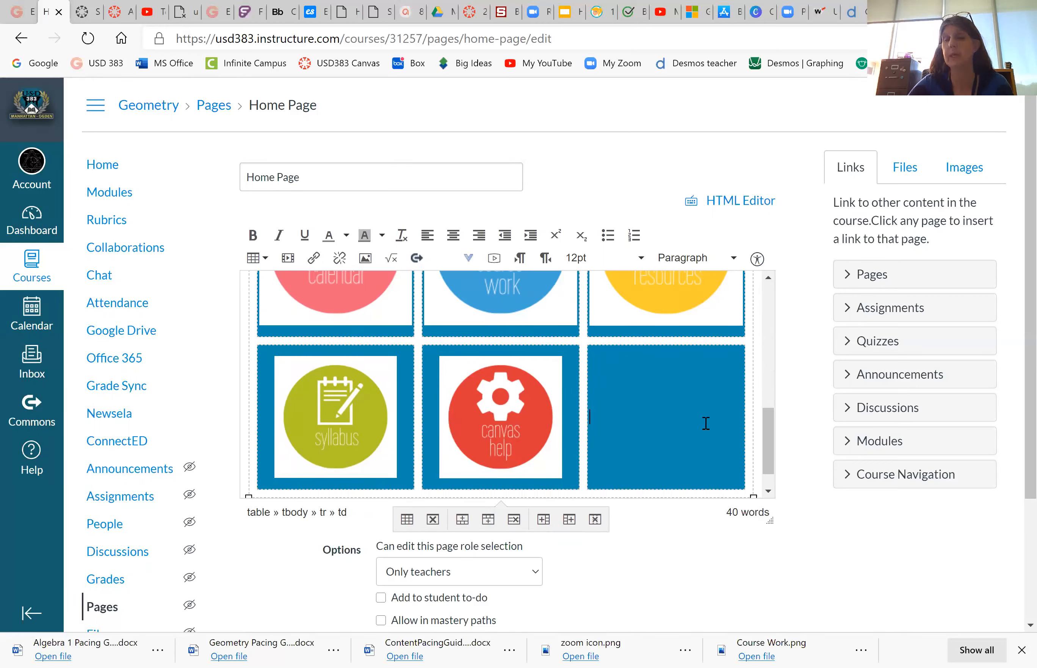
# Start inserting an image in the emptied cell and browse the course files to 00 Home Page Icons, Option 7.
pyautogui.click(365, 257)
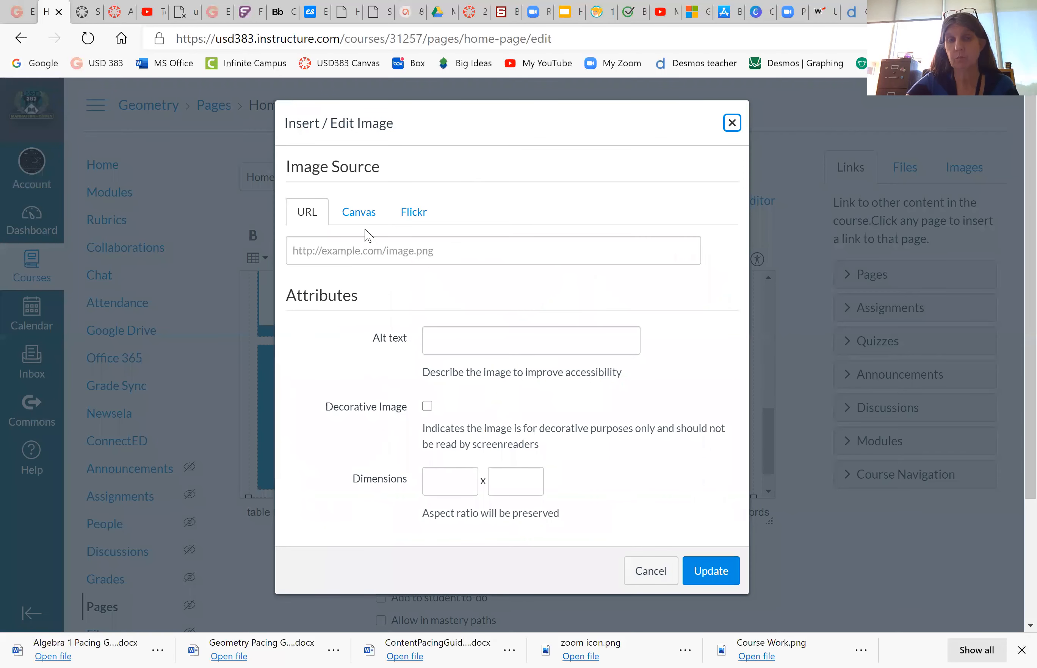
pyautogui.click(362, 213)
pyautogui.click(394, 311)
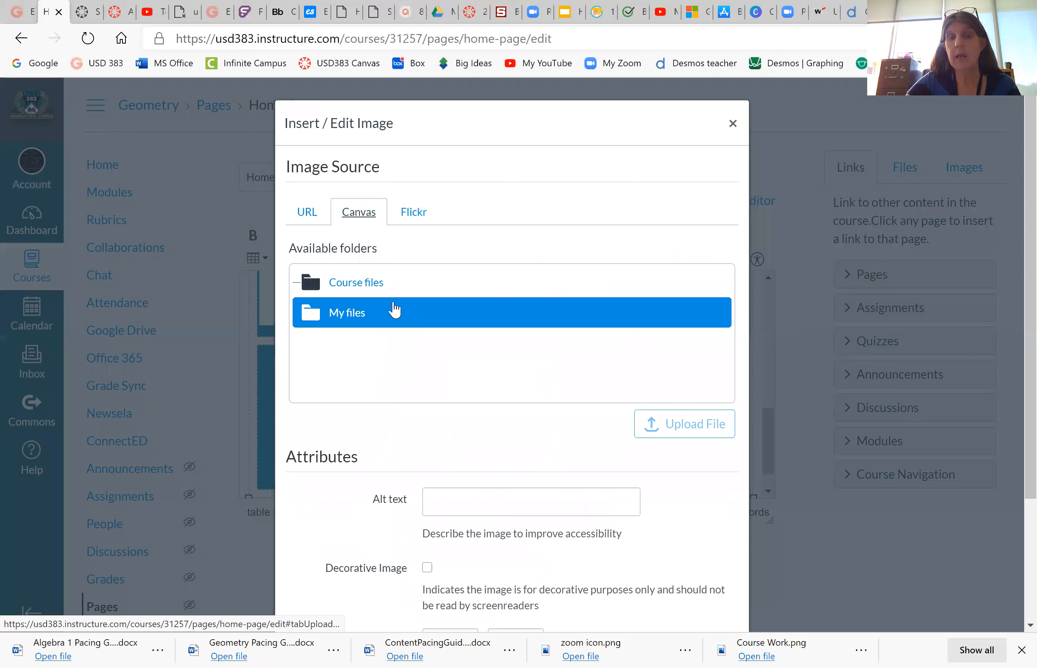
pyautogui.click(353, 291)
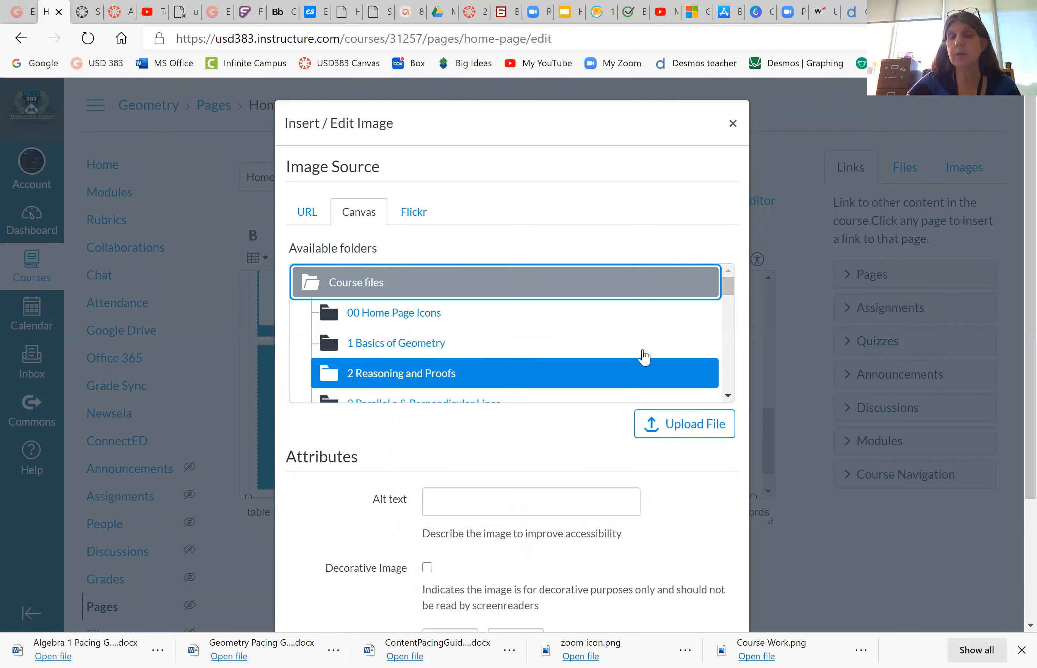
pyautogui.click(733, 291)
pyautogui.moveTo(731, 285)
pyautogui.mouseDown()
pyautogui.moveTo(732, 299)
pyautogui.moveTo(732, 279)
pyautogui.mouseUp()
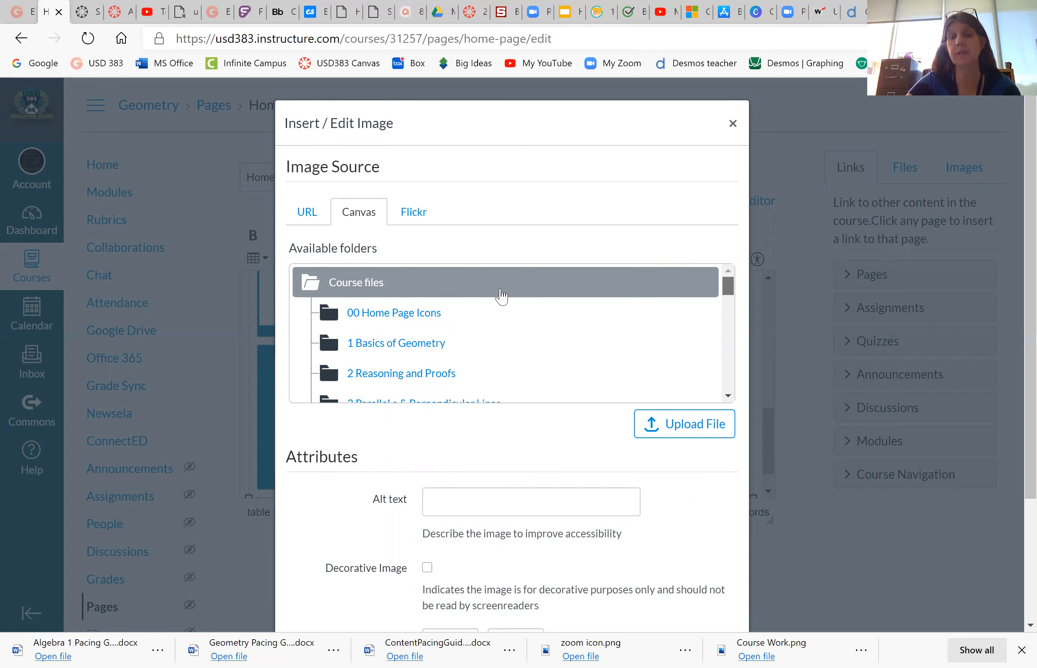
pyautogui.click(379, 316)
pyautogui.scroll(-1, 477, 357)
pyautogui.scroll(-3, 479, 362)
pyautogui.click(370, 349)
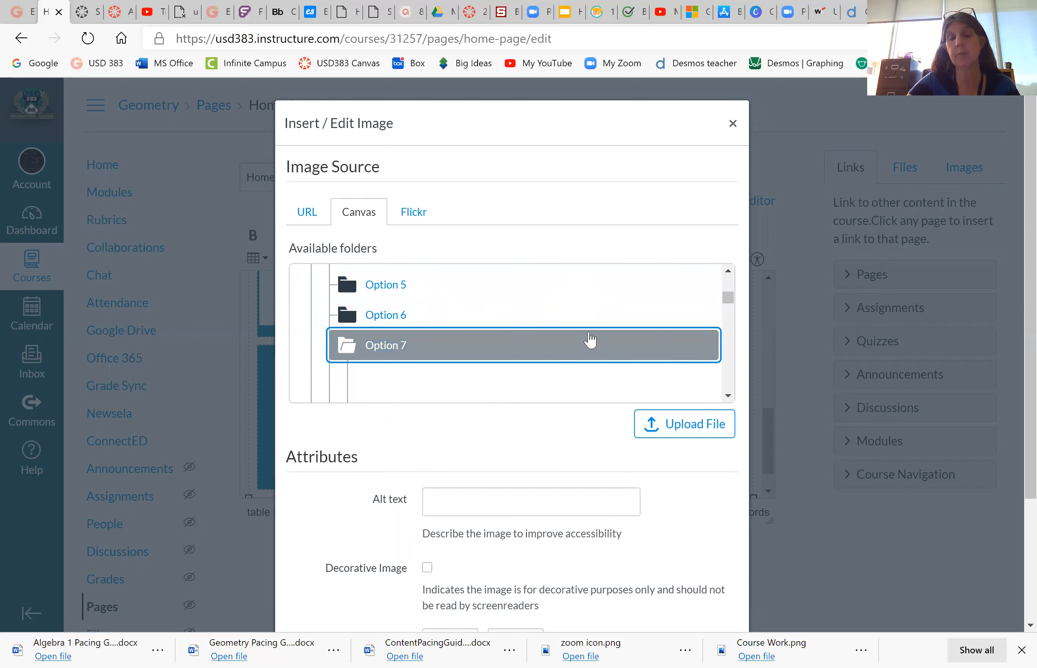
# Insert teacherinfo7.png at 200 x 200 into the empty last cell of the second row.
pyautogui.scroll(-5, 579, 334)
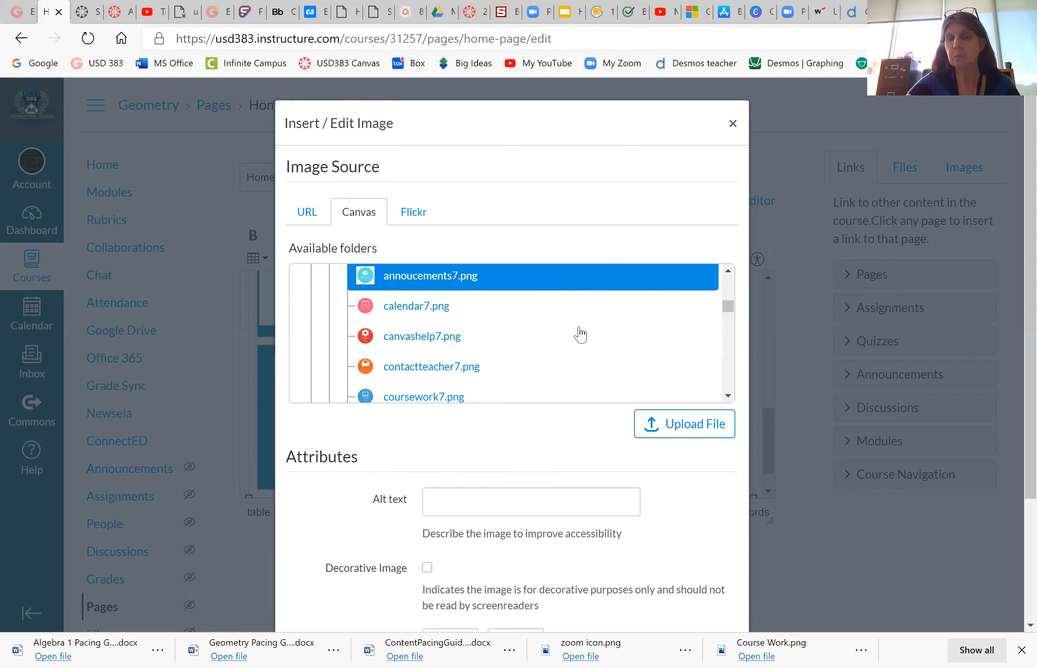
pyautogui.click(412, 334)
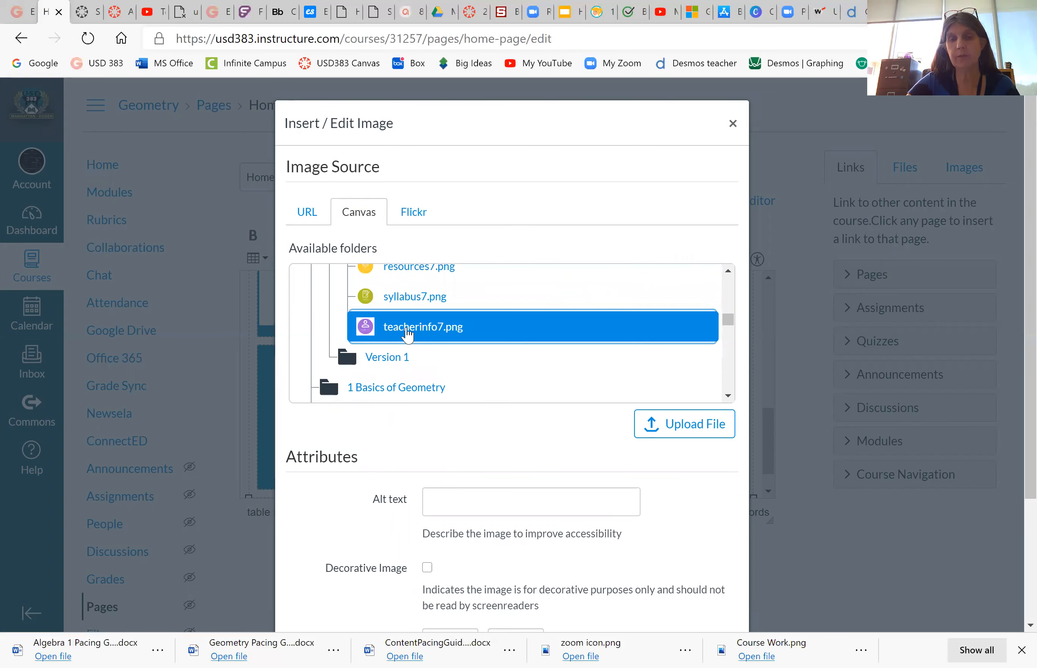
pyautogui.scroll(-4, 705, 505)
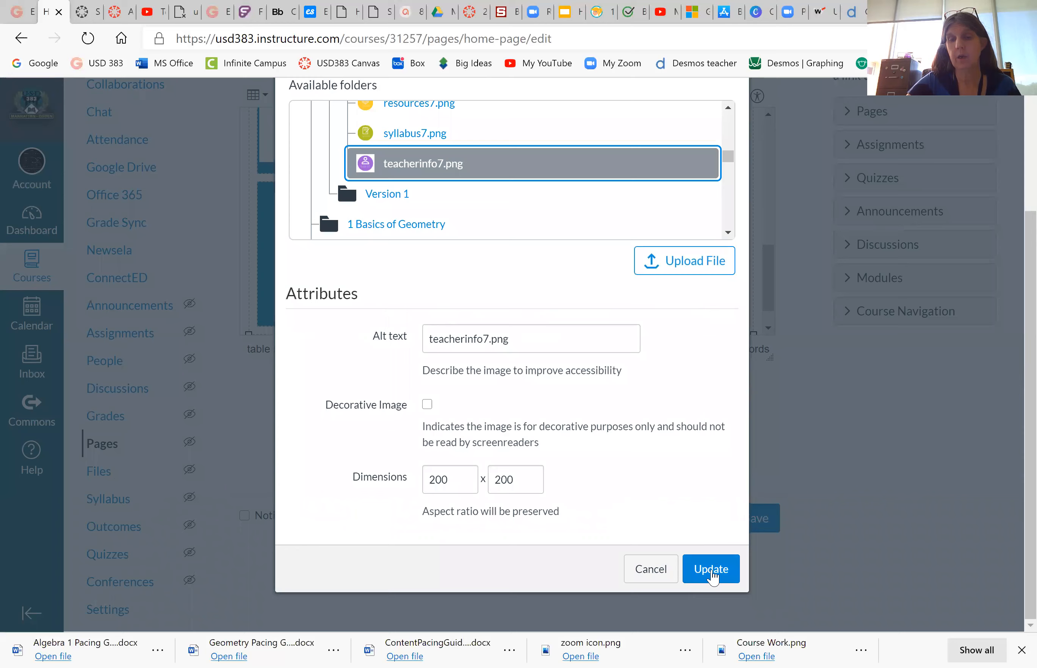
pyautogui.click(712, 577)
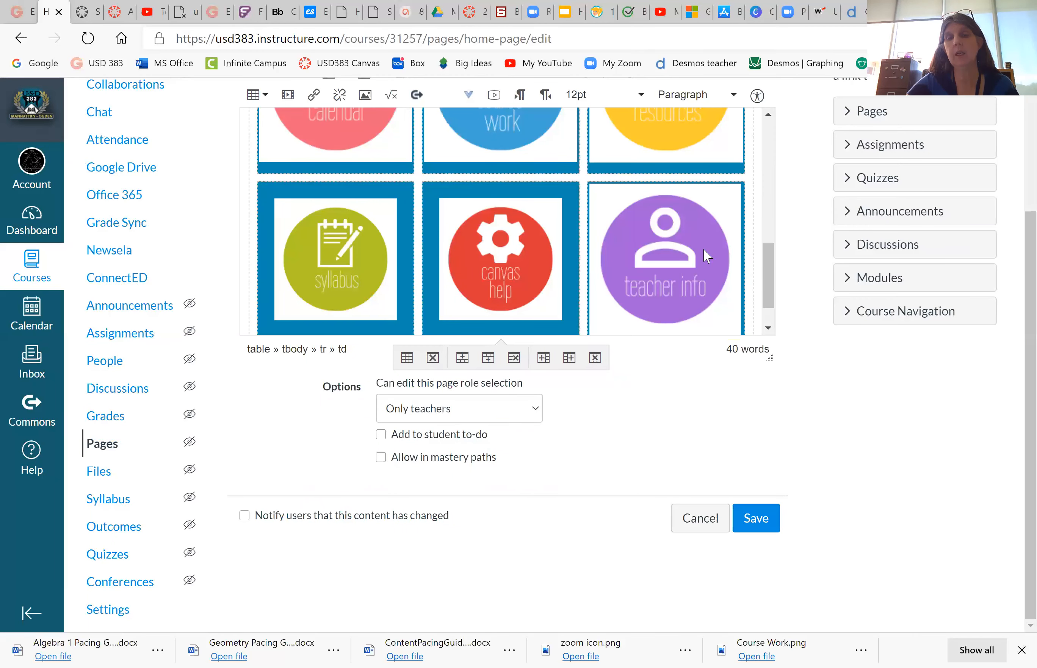
pyautogui.scroll(3, 703, 247)
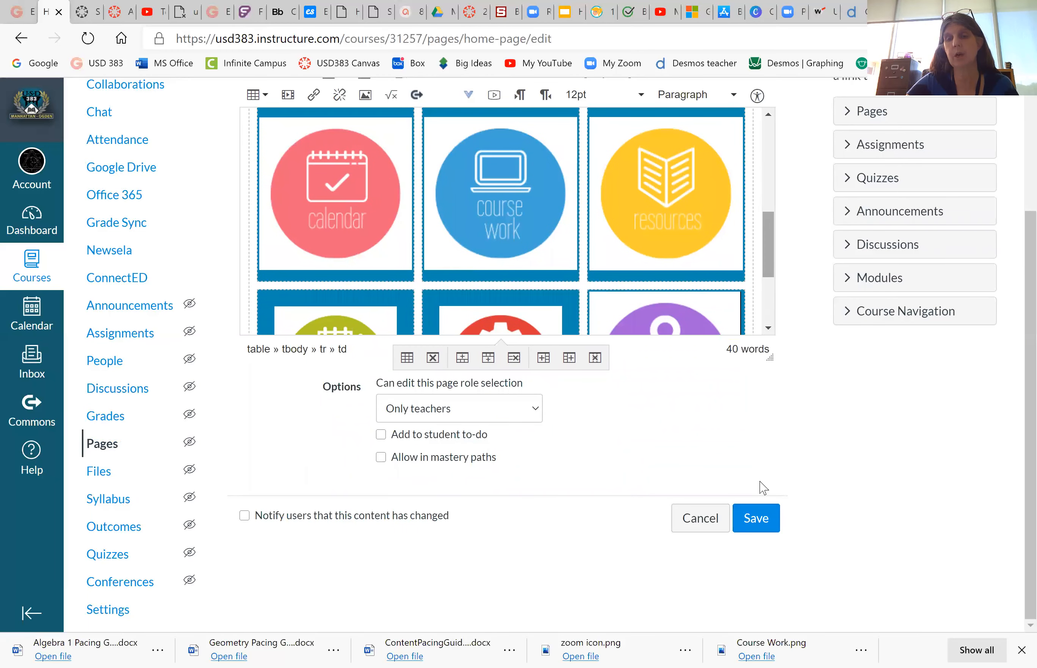
# In the page's HTML, replace the teacherinfo7.png image's width and height values with a width of 80%, and save the page.
pyautogui.moveTo(765, 242); pyautogui.dragTo(767, 125)
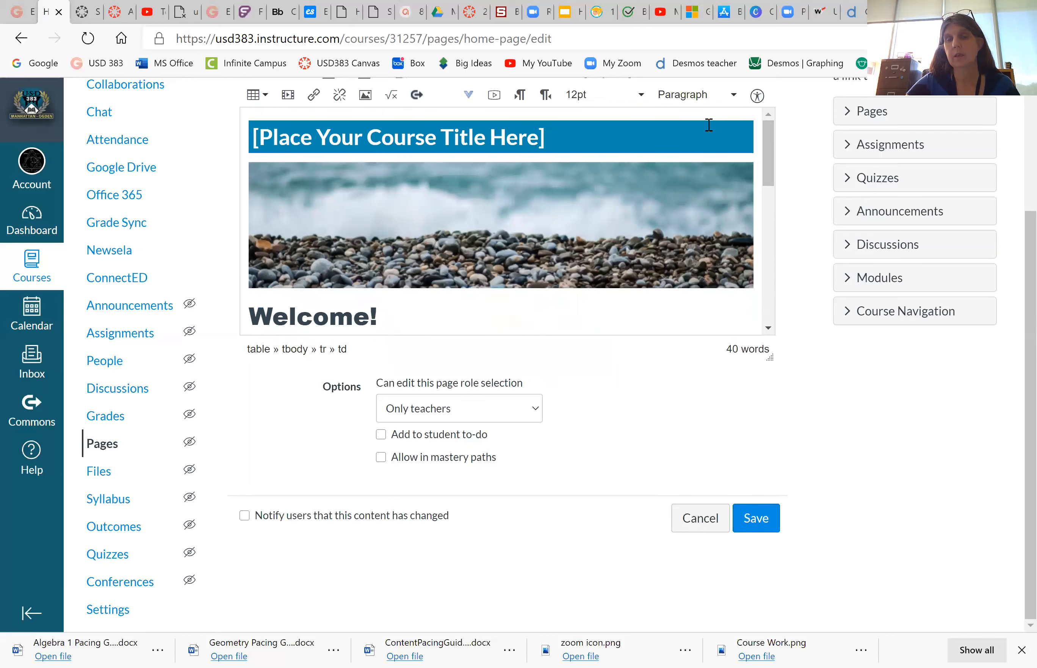
pyautogui.scroll(3, 822, 231)
pyautogui.click(745, 204)
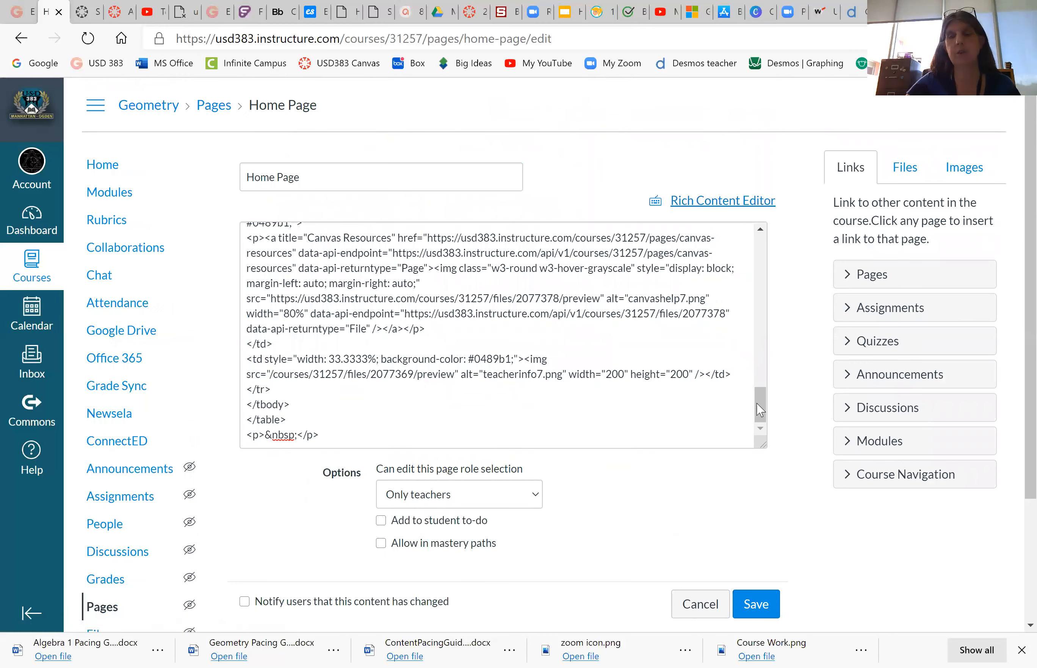
pyautogui.moveTo(763, 412)
pyautogui.mouseDown()
pyautogui.moveTo(763, 401)
pyautogui.moveTo(763, 414)
pyautogui.mouseUp()
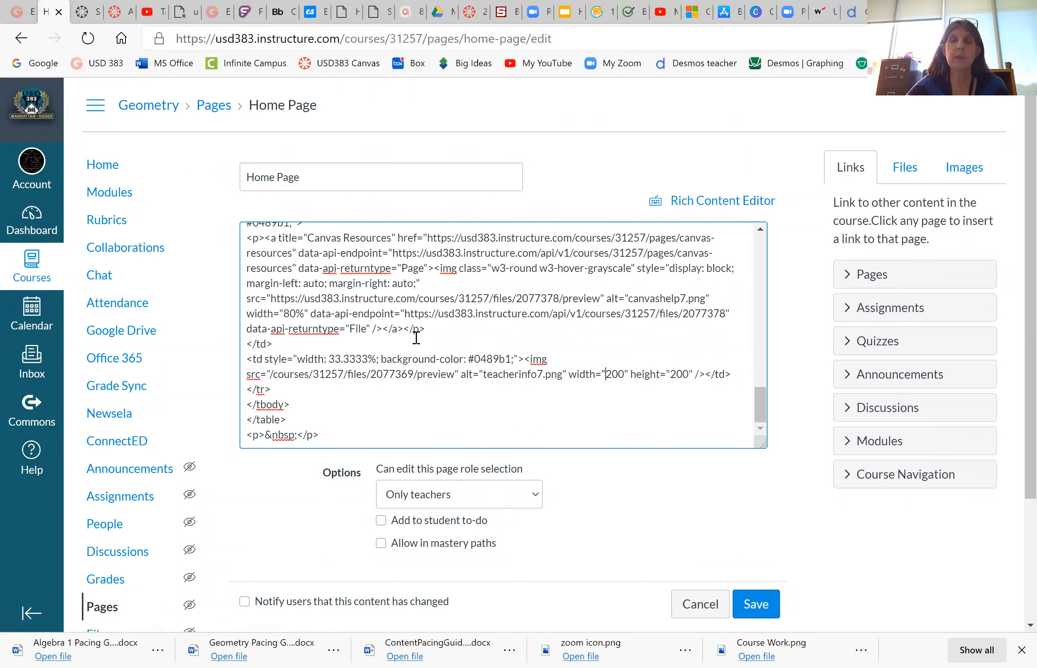
pyautogui.click(280, 344)
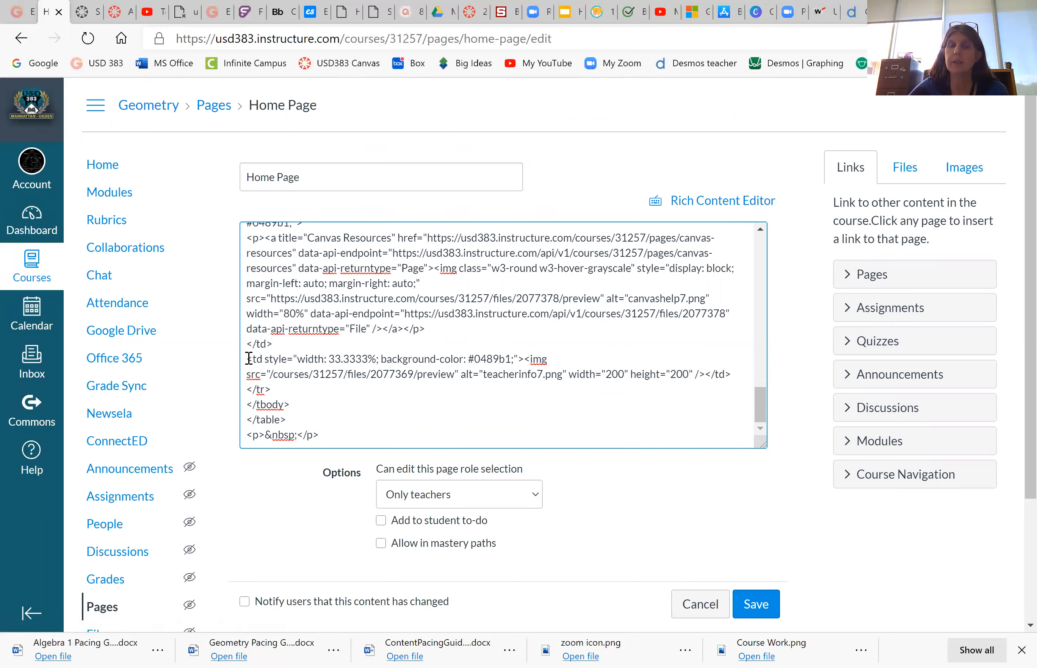
pyautogui.moveTo(247, 359); pyautogui.dragTo(754, 380)
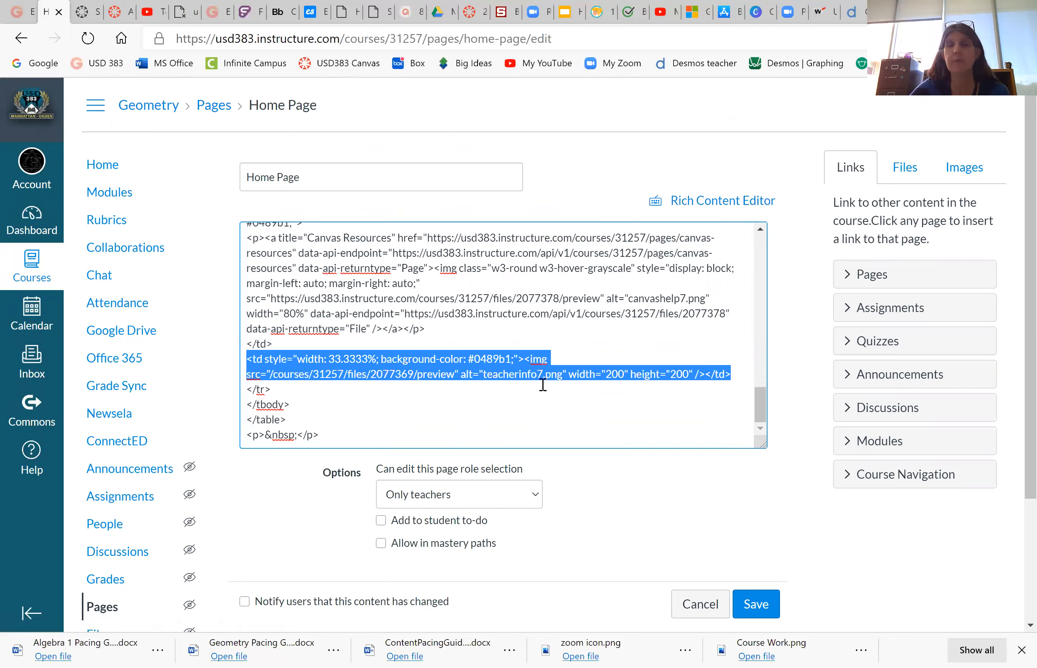
pyautogui.click(562, 371)
pyautogui.moveTo(605, 374); pyautogui.dragTo(687, 371)
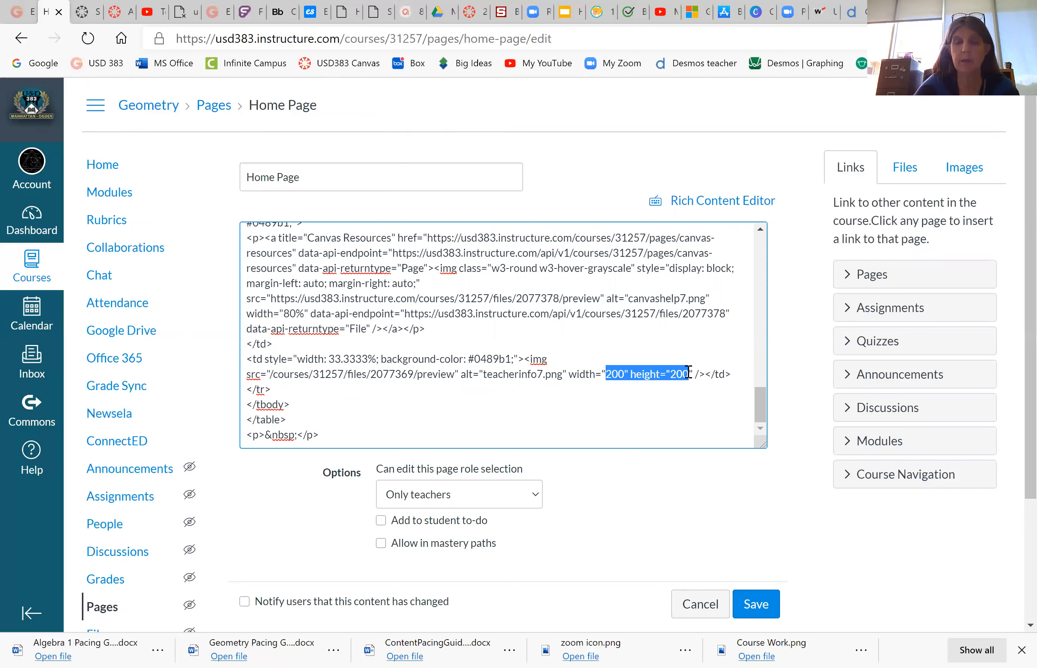
pyautogui.write('80%')
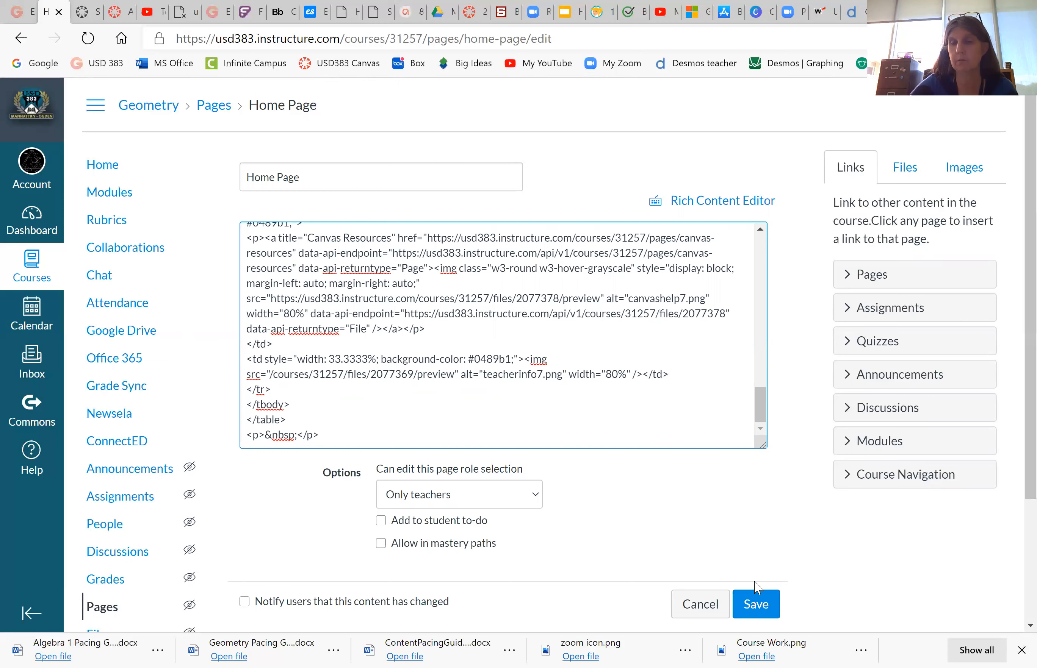
pyautogui.click(758, 593)
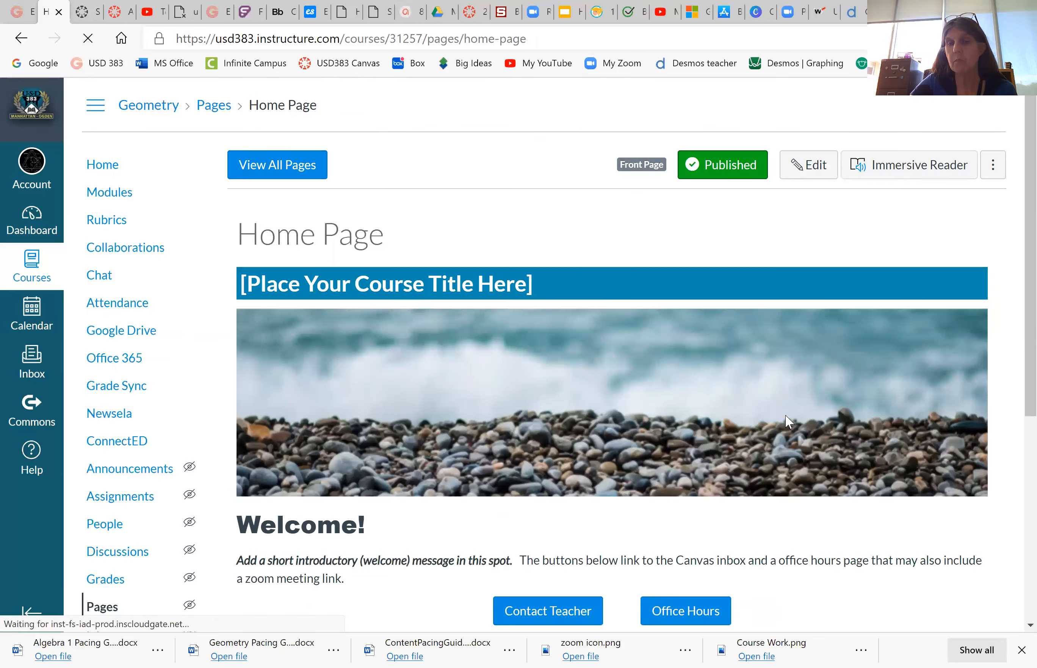
pyautogui.scroll(-10, 785, 414)
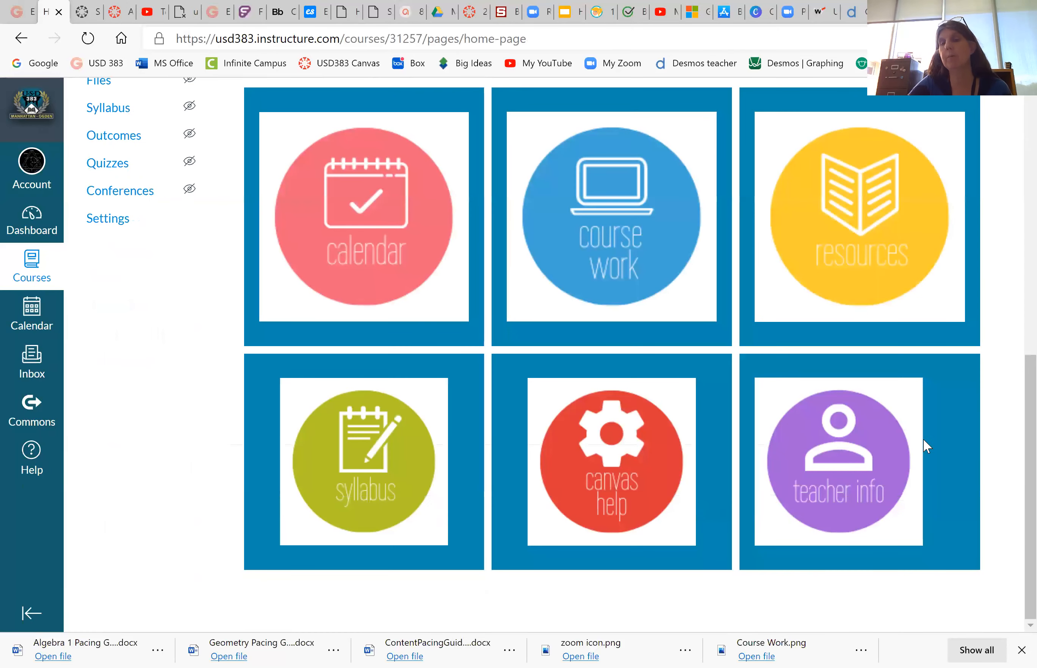
# Edit the Home Page again and center the teacher info icon in its table cell.
pyautogui.scroll(10, 833, 402)
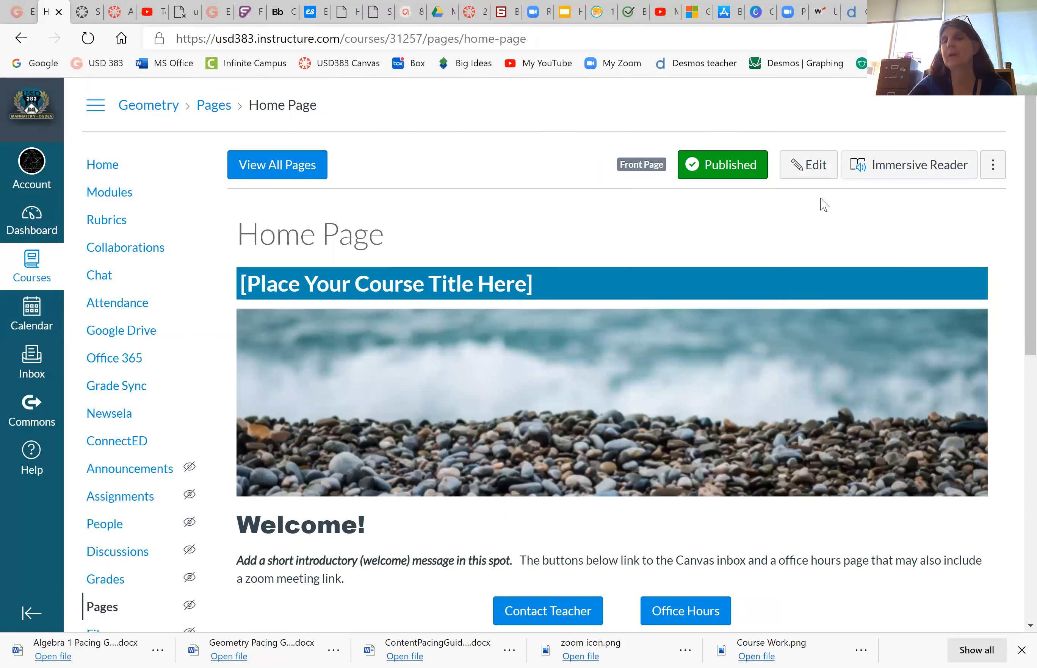
pyautogui.click(810, 165)
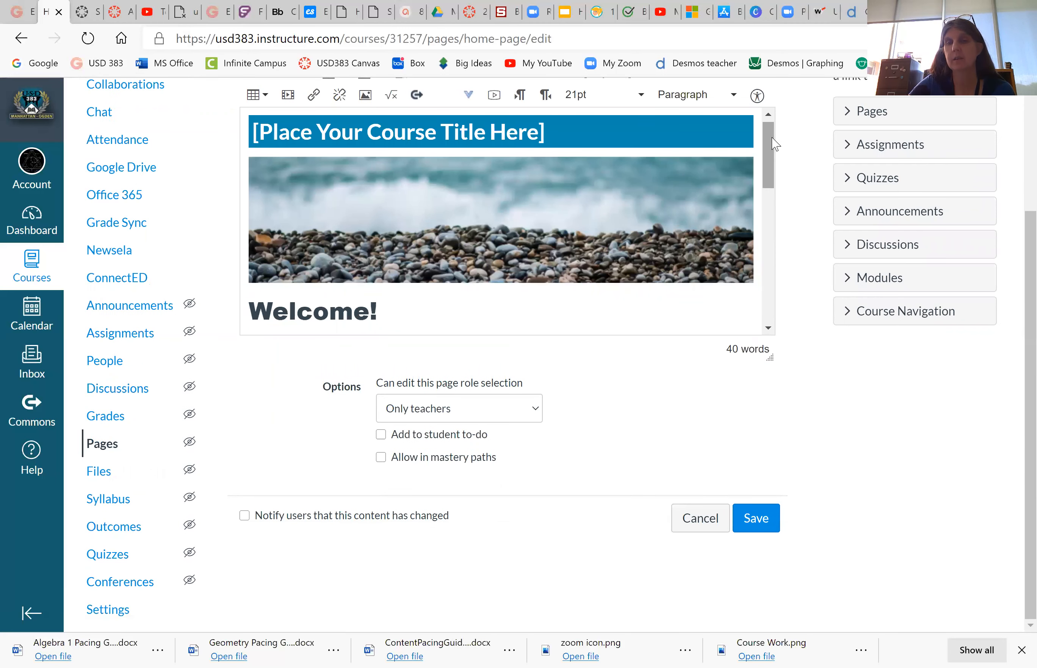
pyautogui.scroll(-4, 774, 256)
pyautogui.scroll(-5, 642, 224)
pyautogui.click(634, 220)
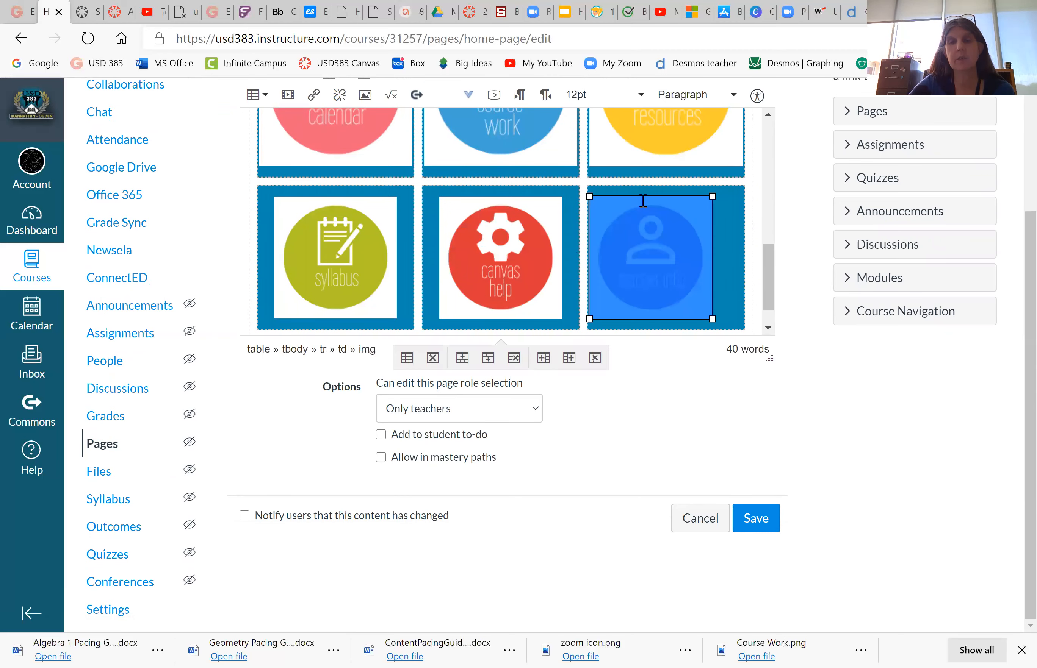
pyautogui.scroll(5, 566, 175)
pyautogui.scroll(3, 784, 149)
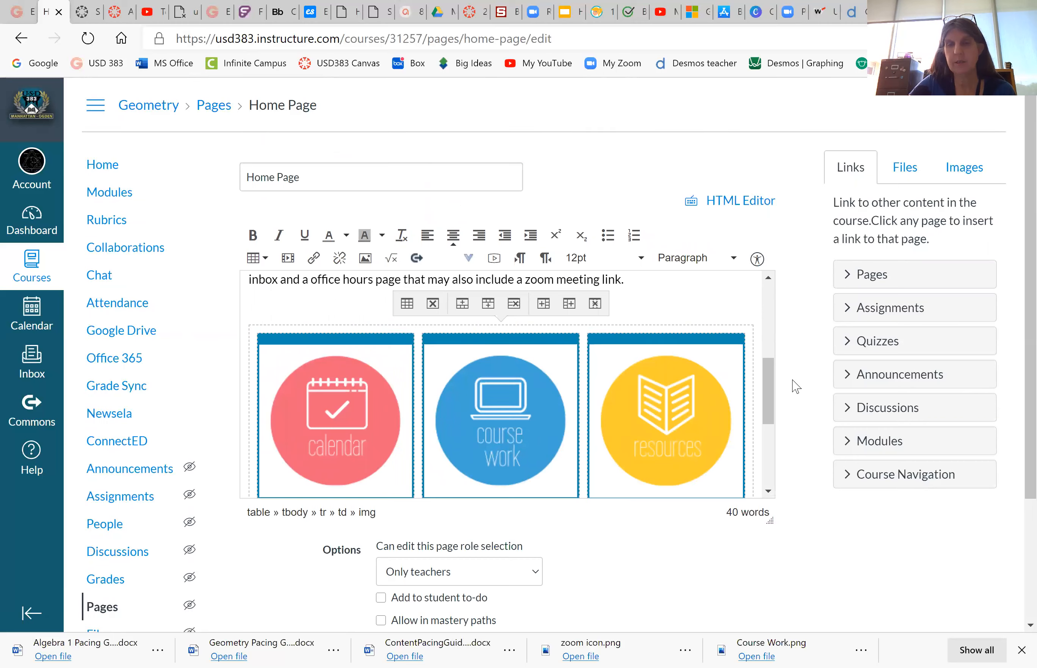
pyautogui.moveTo(767, 369); pyautogui.dragTo(774, 435)
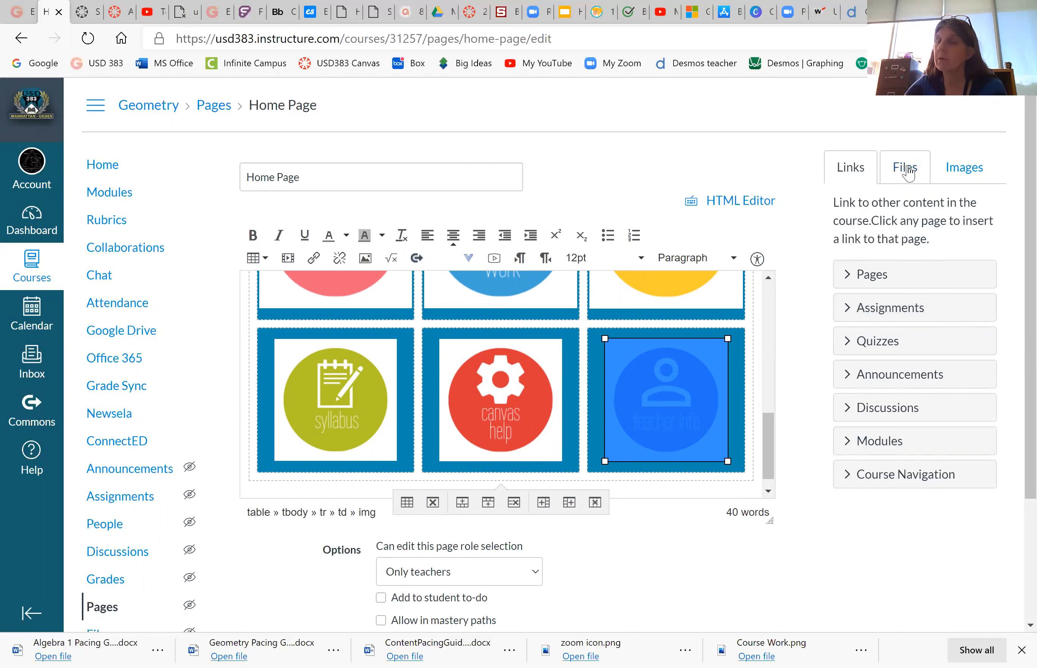
# Link the teacher info icon to the course's Instructor Information page.
pyautogui.click(964, 168)
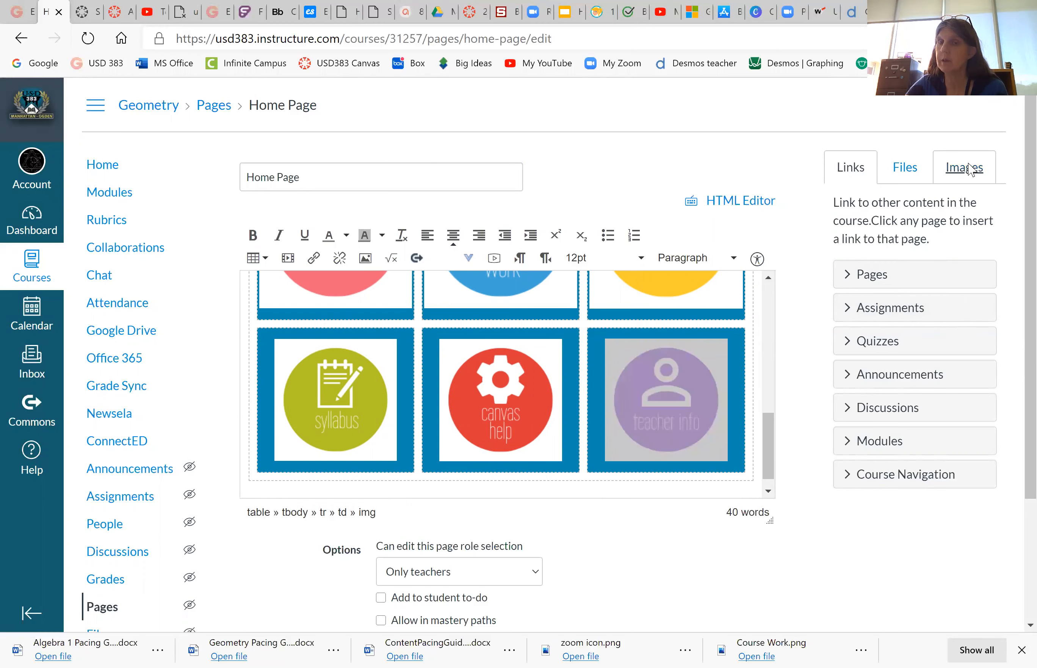
pyautogui.click(854, 170)
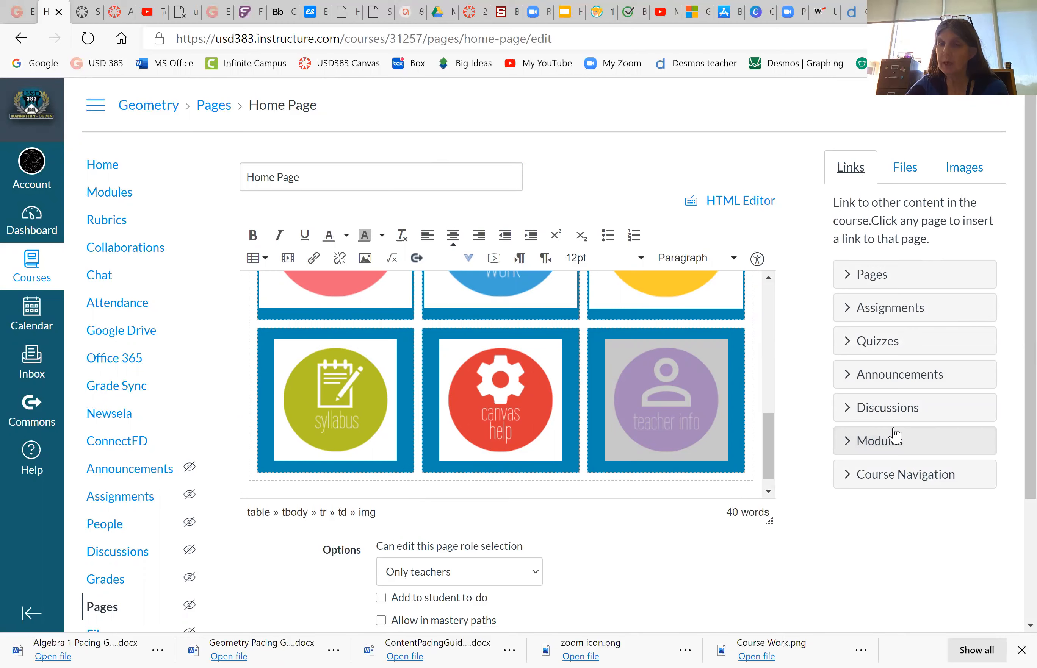
pyautogui.click(860, 279)
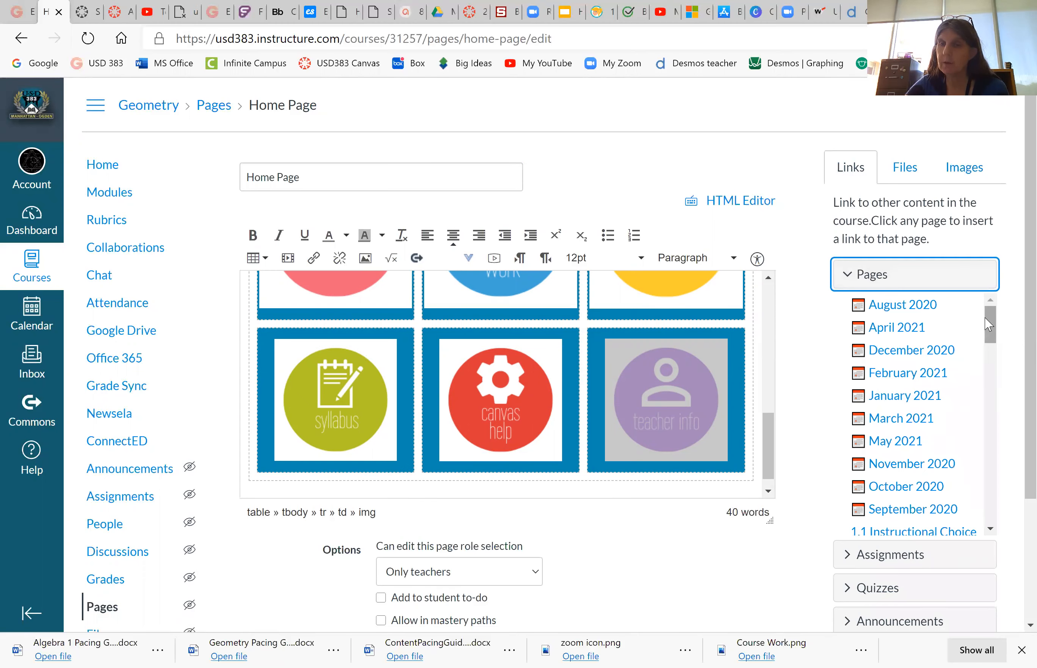
pyautogui.moveTo(989, 312); pyautogui.dragTo(988, 505)
pyautogui.click(876, 465)
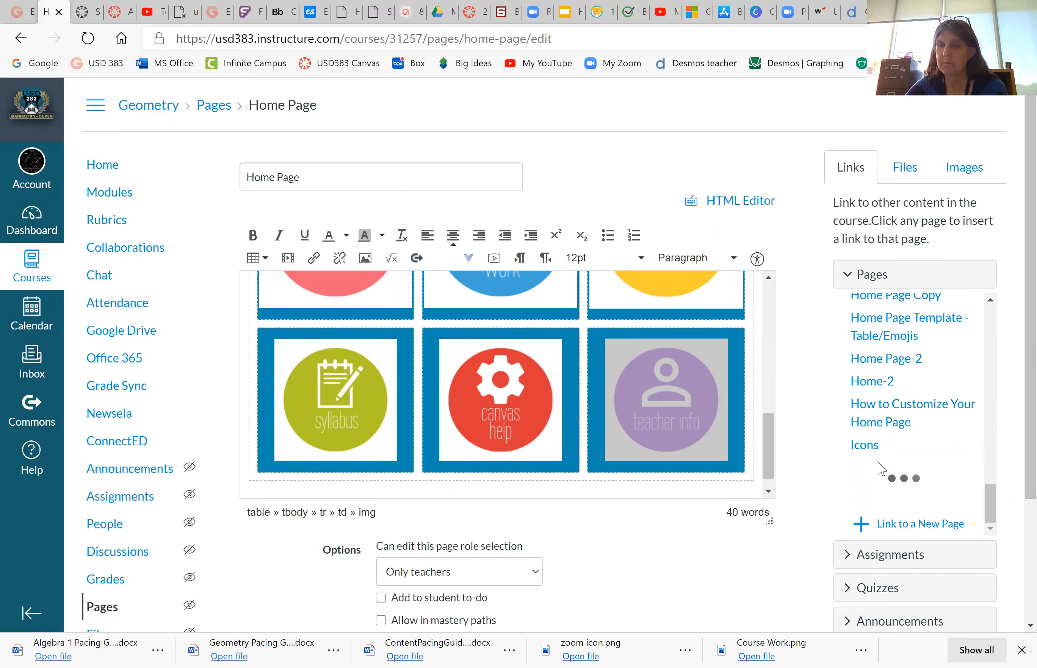
pyautogui.click(888, 518)
pyautogui.scroll(-3, 815, 407)
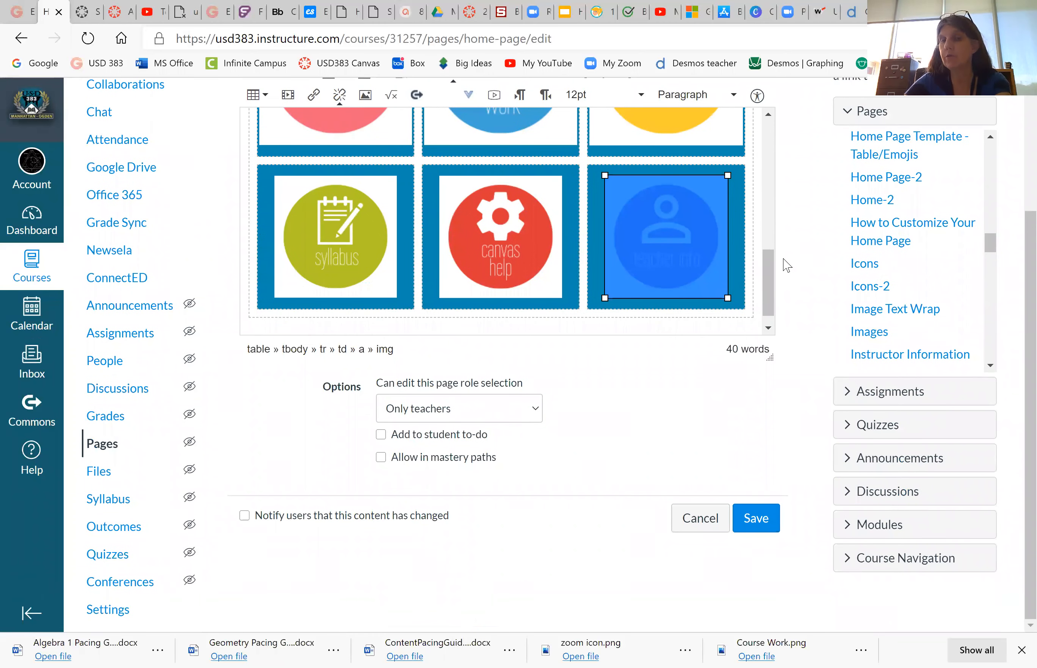
pyautogui.click(908, 354)
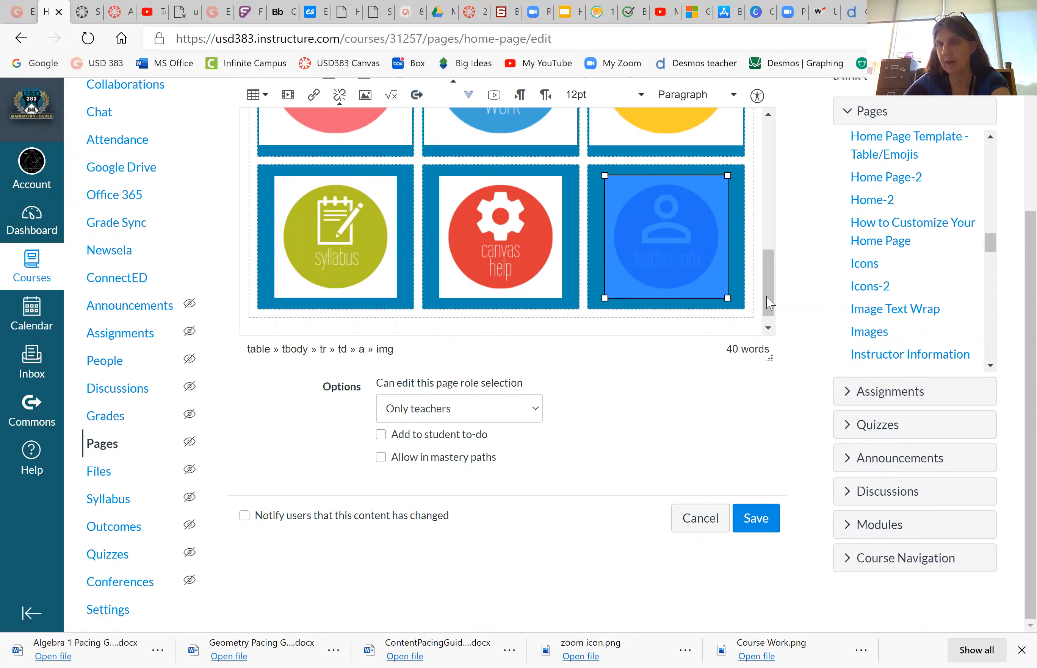
# Save the Home Page and test the teacher info icon's link on the saved page.
pyautogui.click(755, 519)
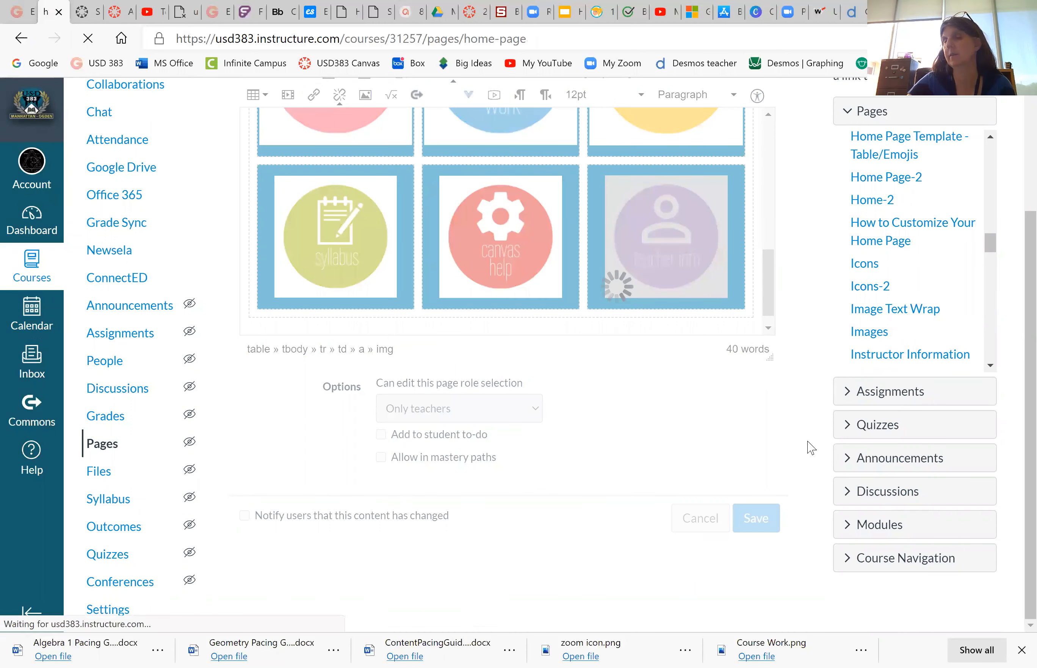
pyautogui.scroll(-5, 908, 413)
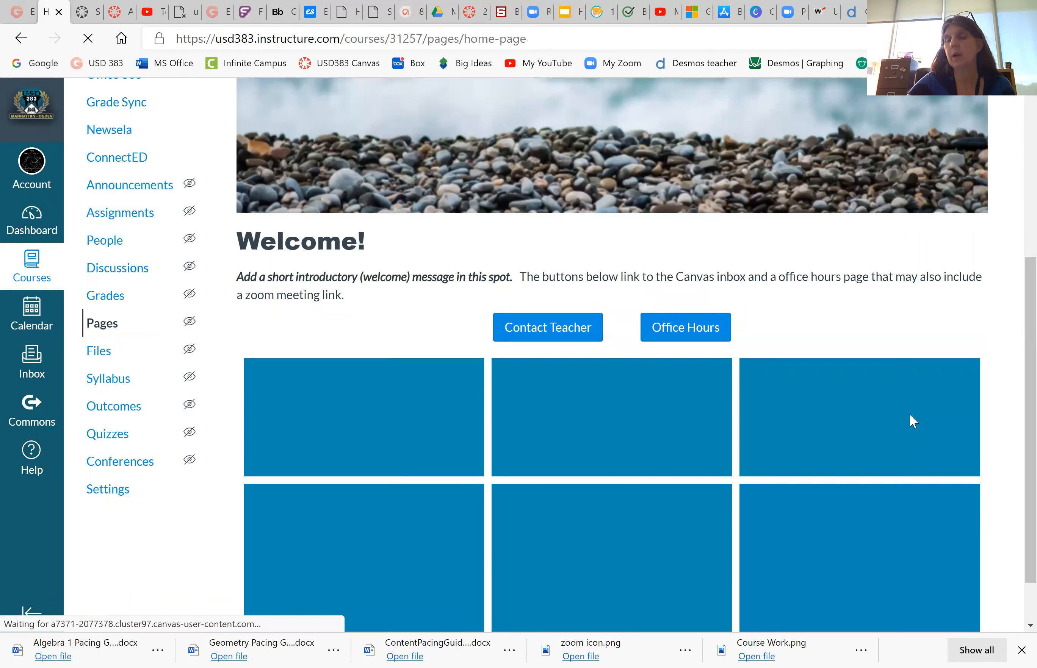
pyautogui.scroll(-3, 910, 422)
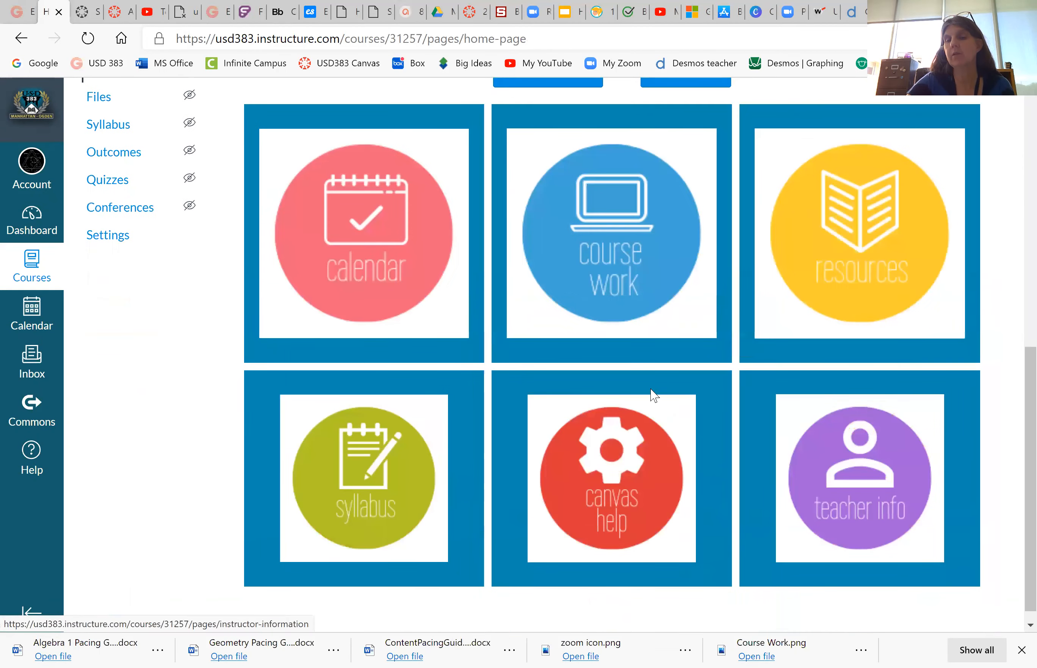
pyautogui.click(865, 468)
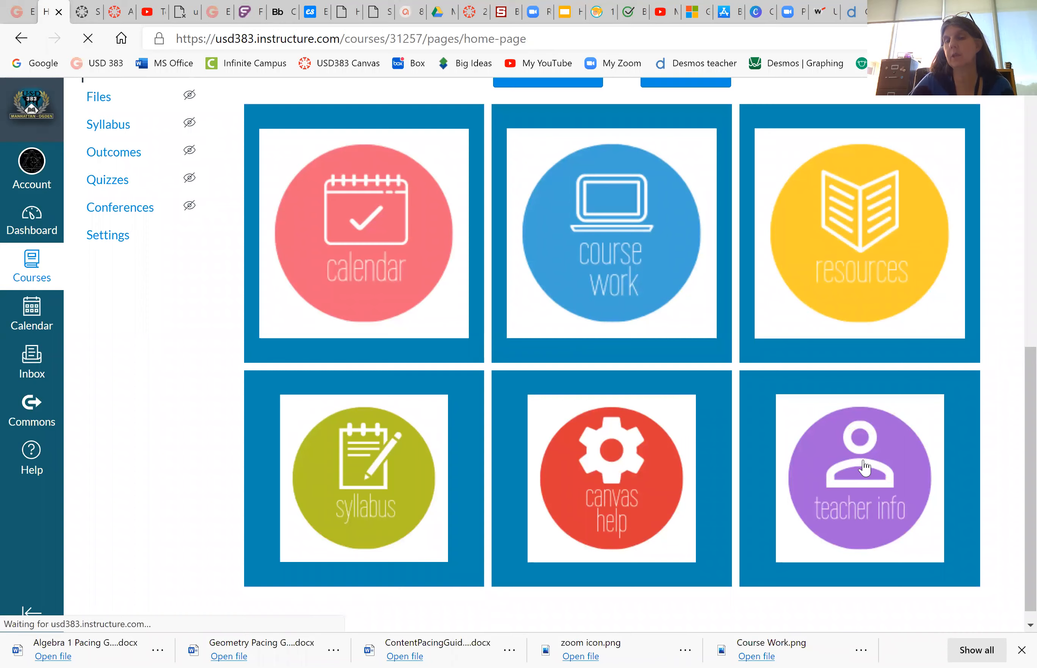